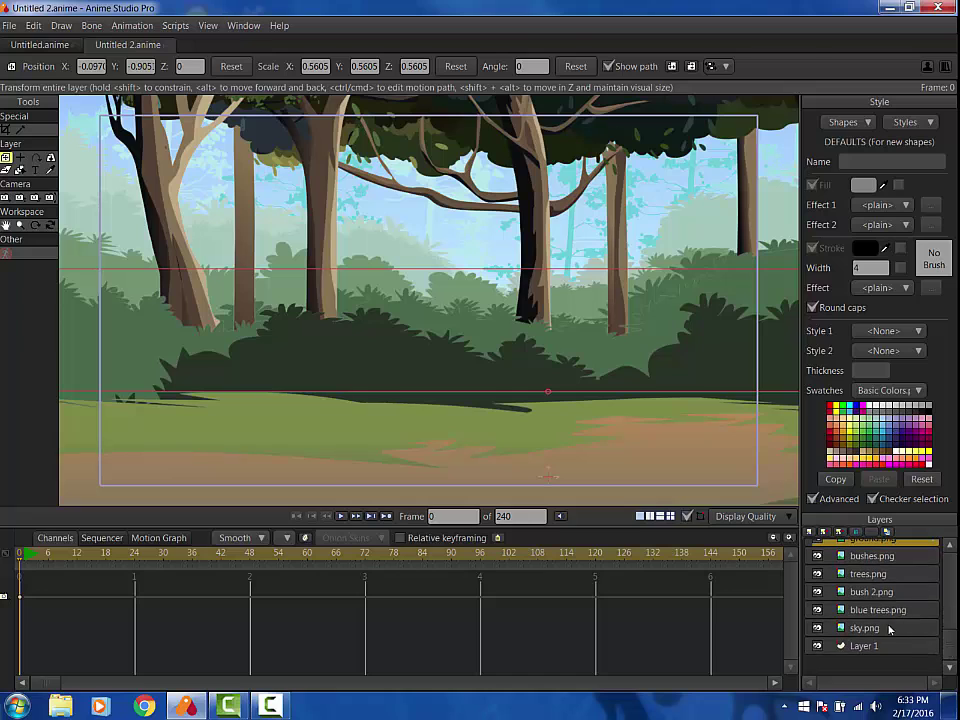
Move the image layers from ground.png through sky.png into the scene group and select the group
left_click(895, 627, "shift")
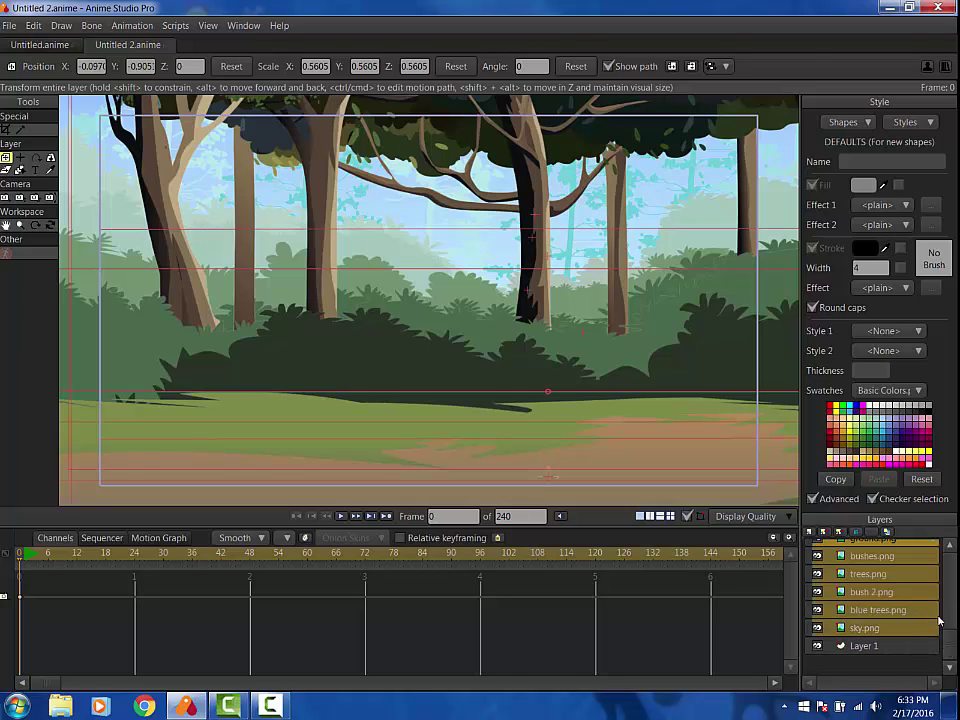
scroll(953, 645, "up", 2)
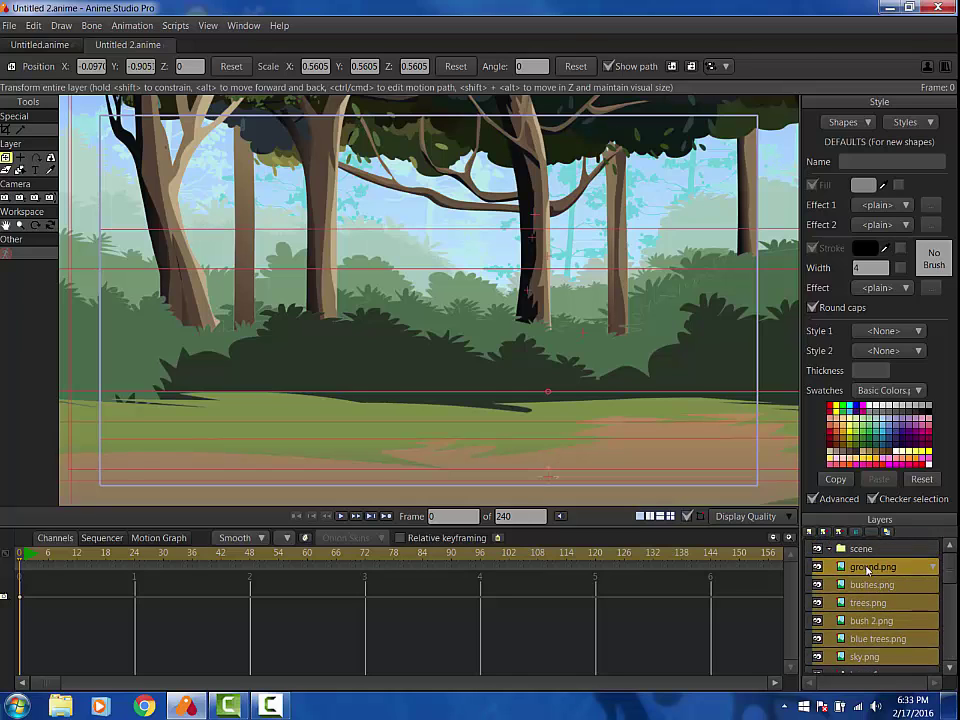
left_click_drag(867, 571, 879, 552)
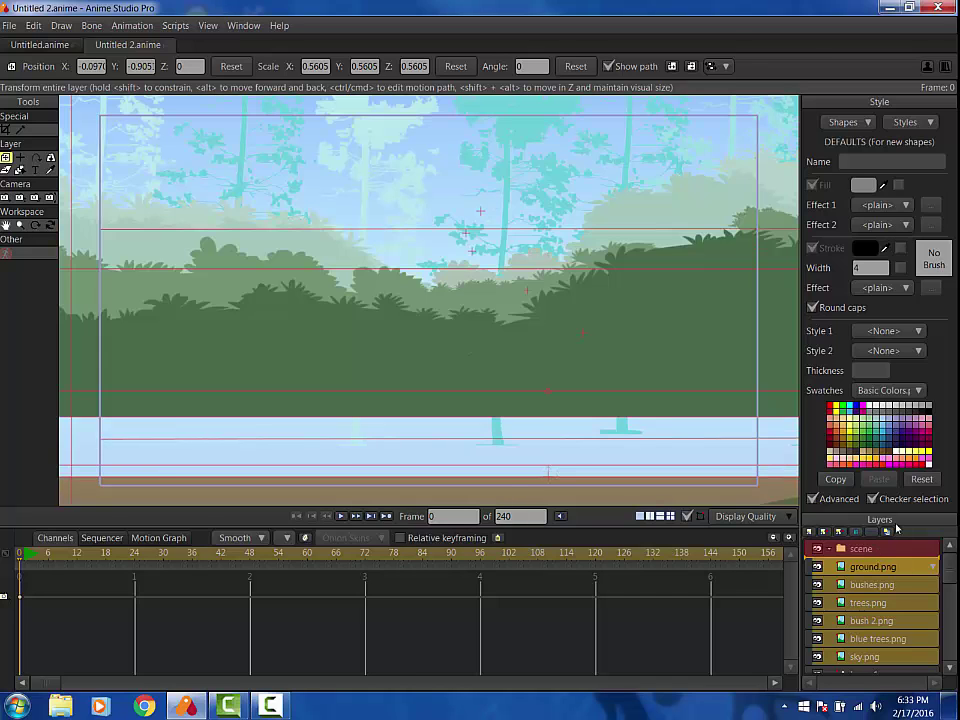
key("ctrl+g")
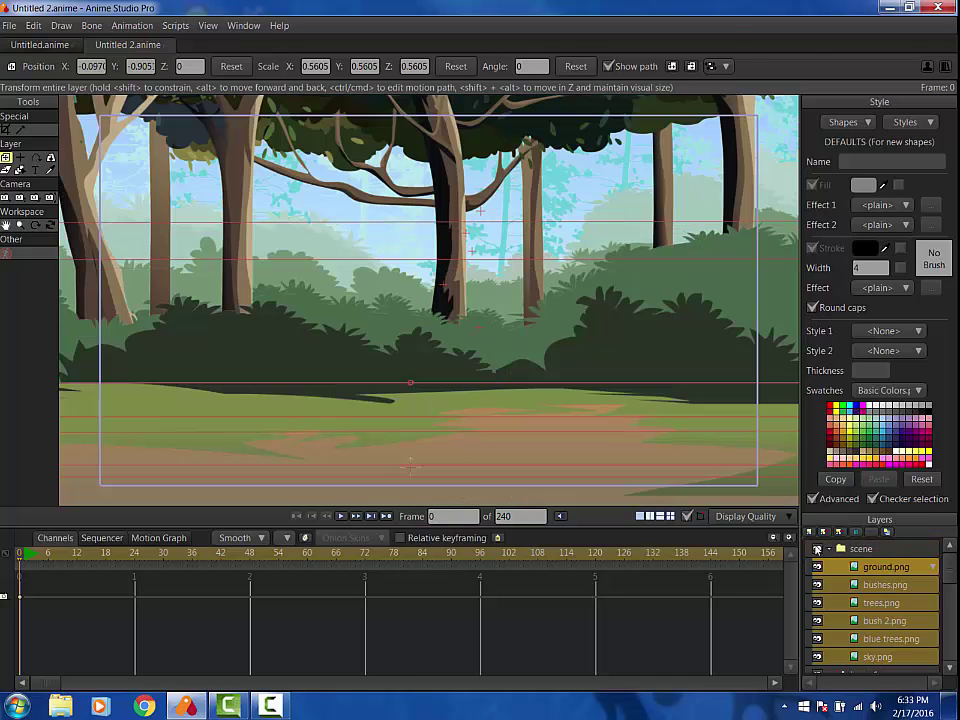
left_click(872, 549)
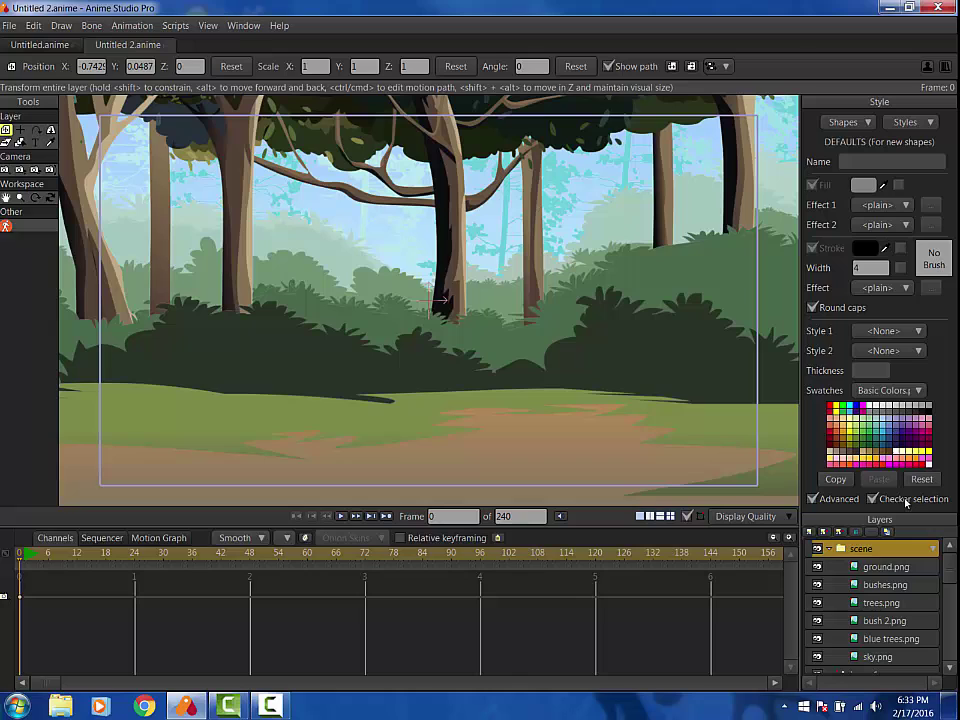
Insert the g box rig character from the my Characters library and place its layer between bushes.png and trees.png in the scene group
left_click(942, 72)
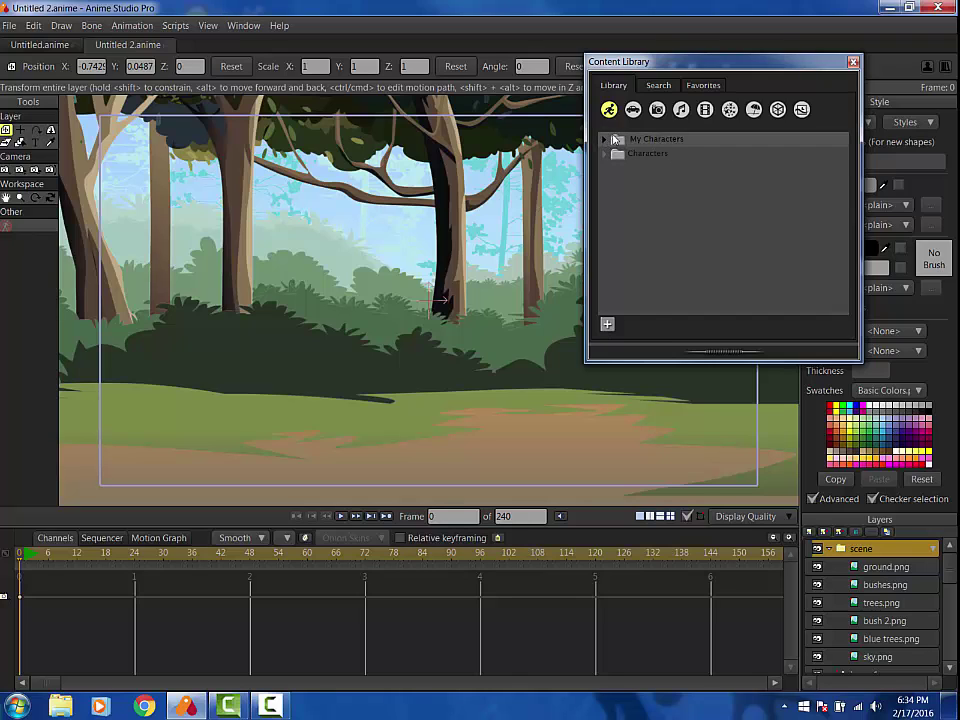
left_click(665, 140)
left_click(685, 155)
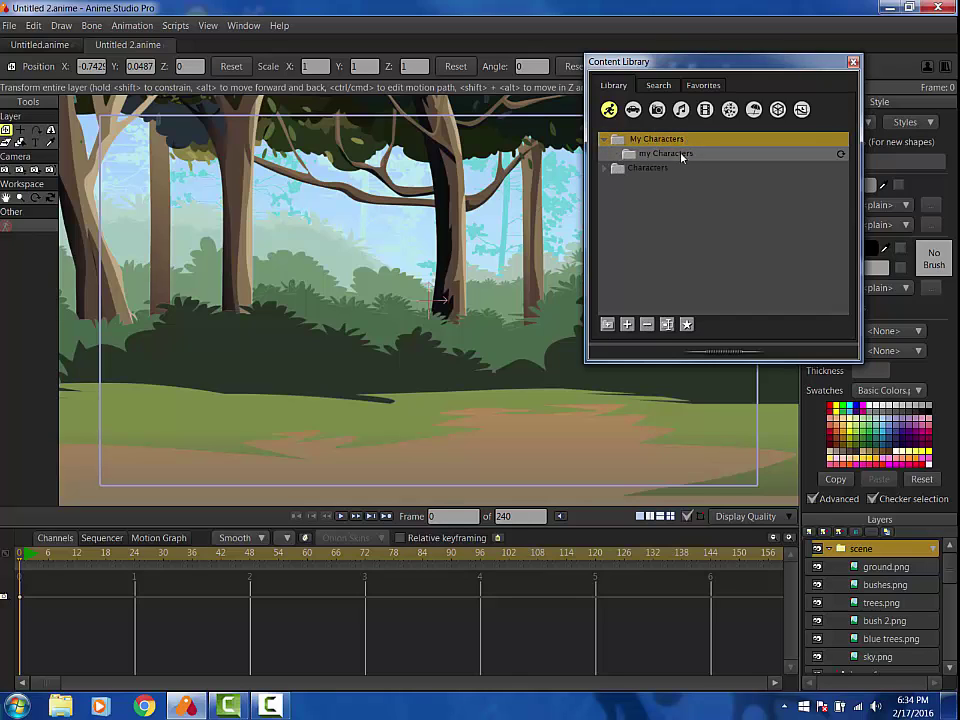
scroll(752, 242, "down", 3)
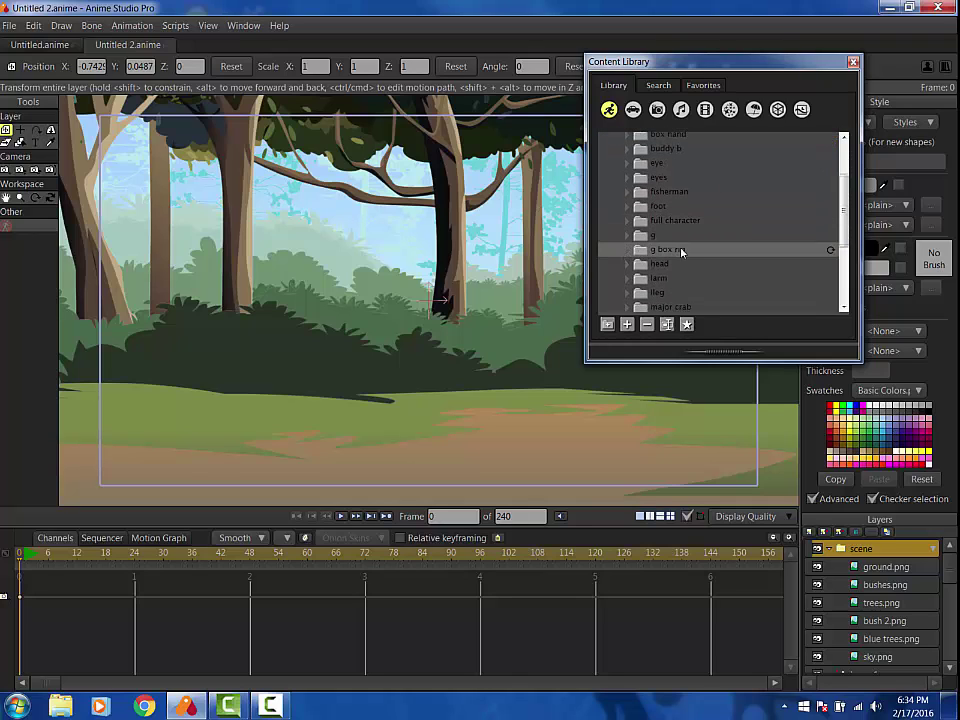
double_click(681, 252)
left_click(739, 266)
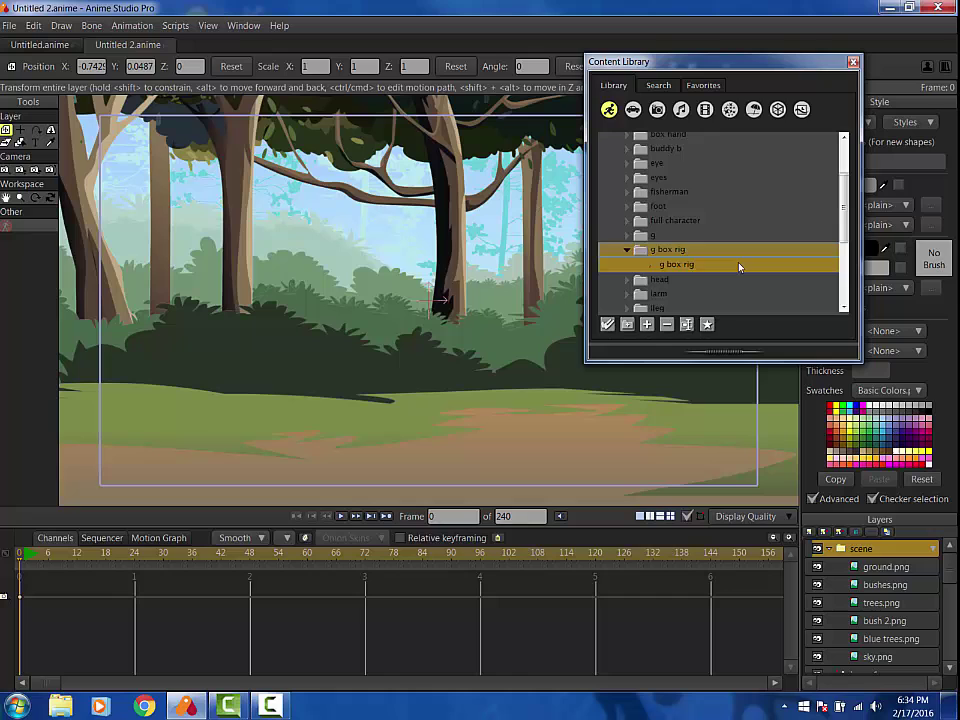
left_click(626, 325)
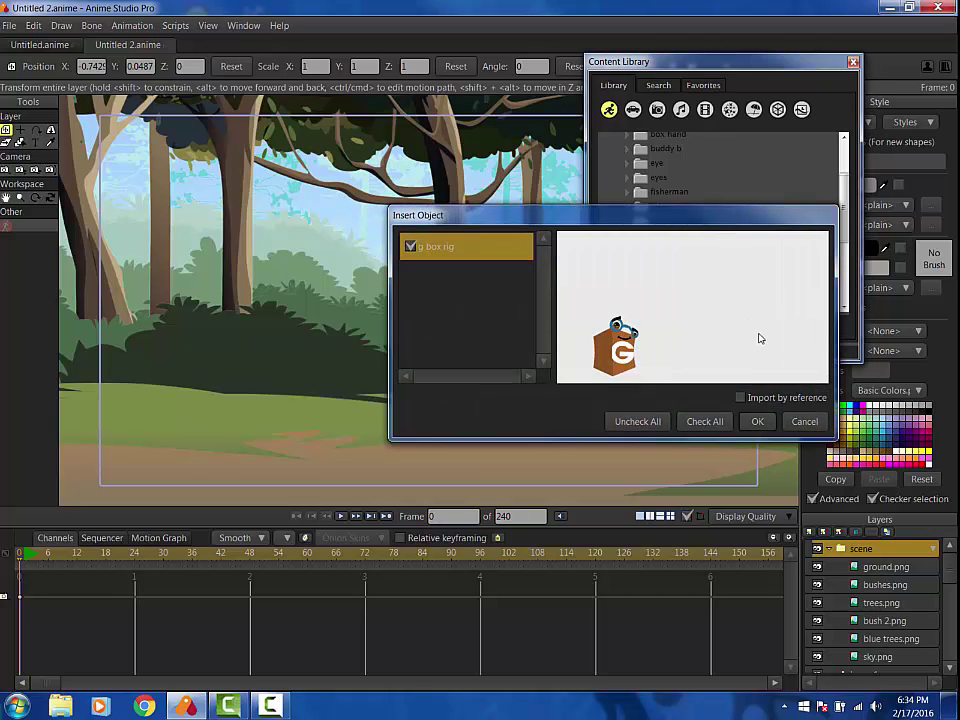
left_click(757, 420)
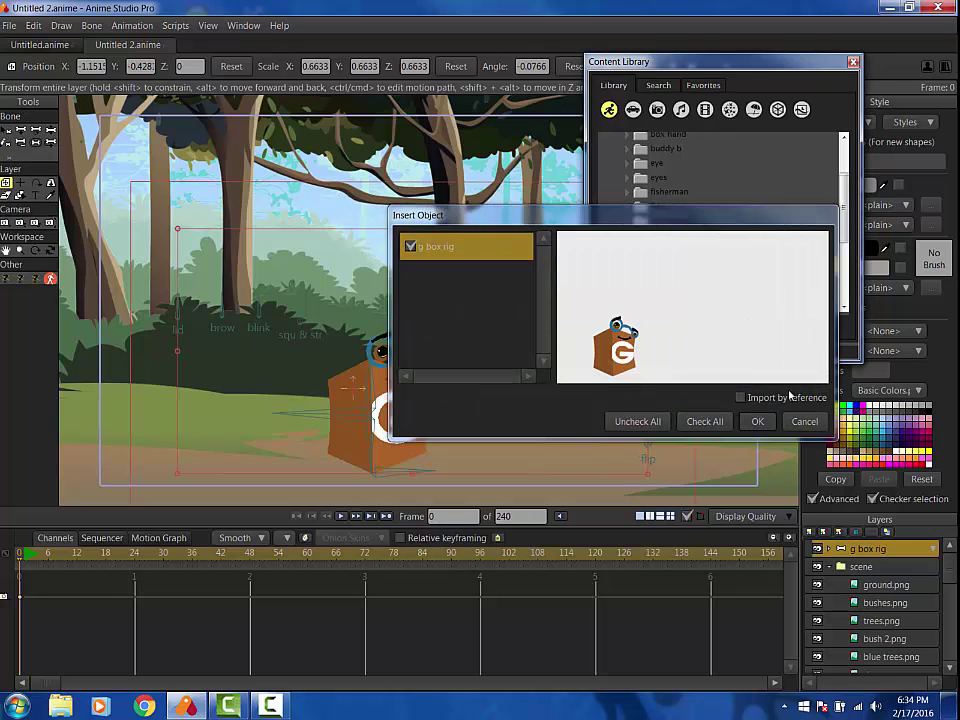
left_click(852, 62)
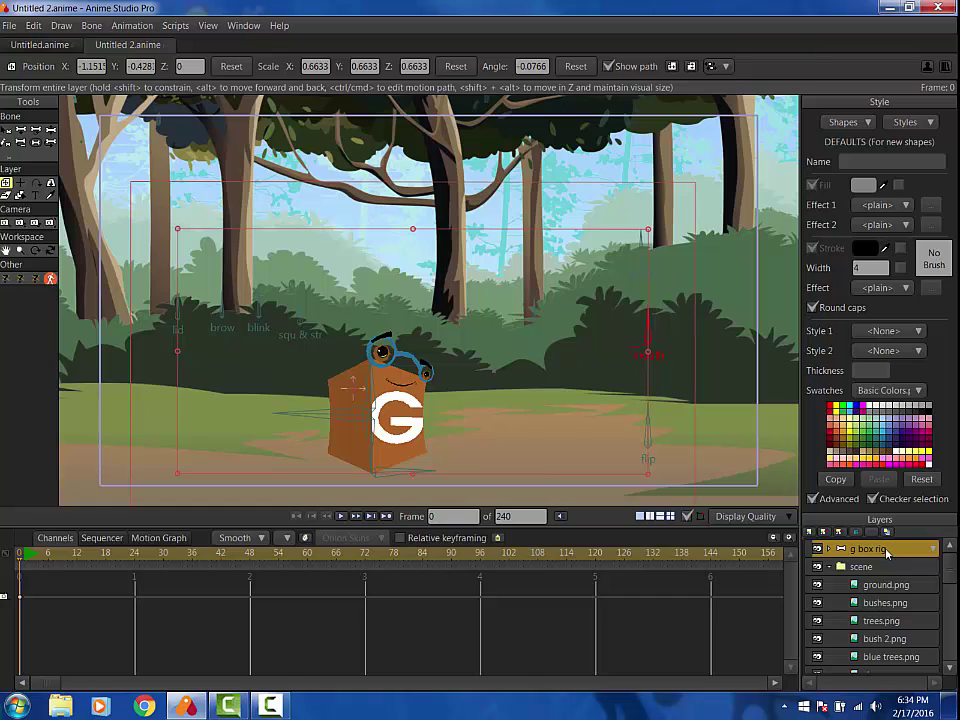
left_click_drag(886, 553, 899, 608)
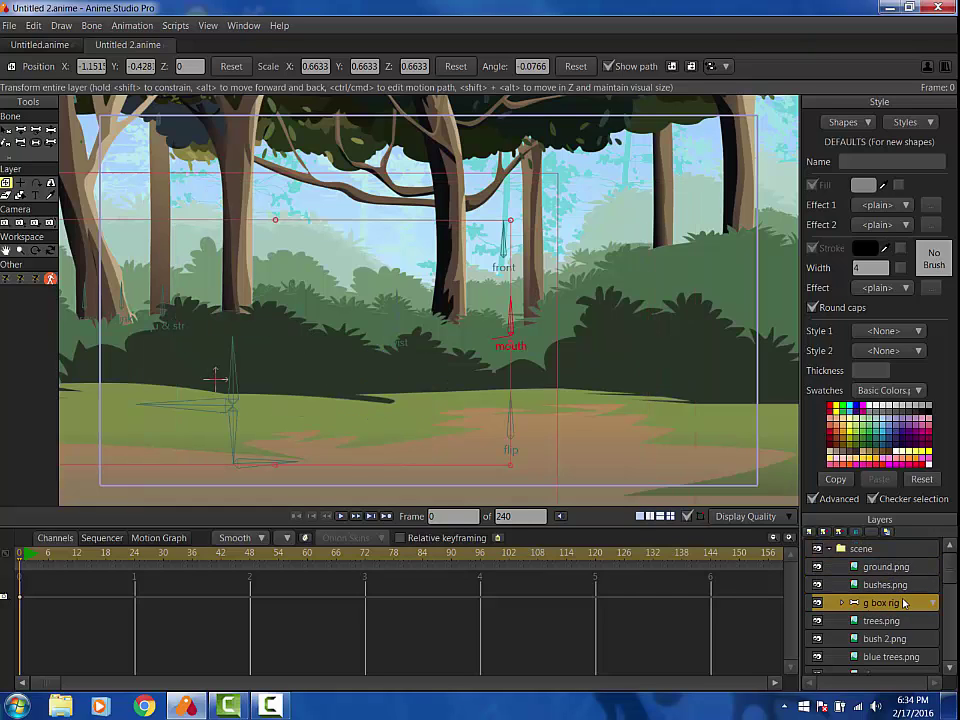
Make sure animated layer order is enabled in the depth sort settings of the scene group and the g box rig layer
left_click(903, 550)
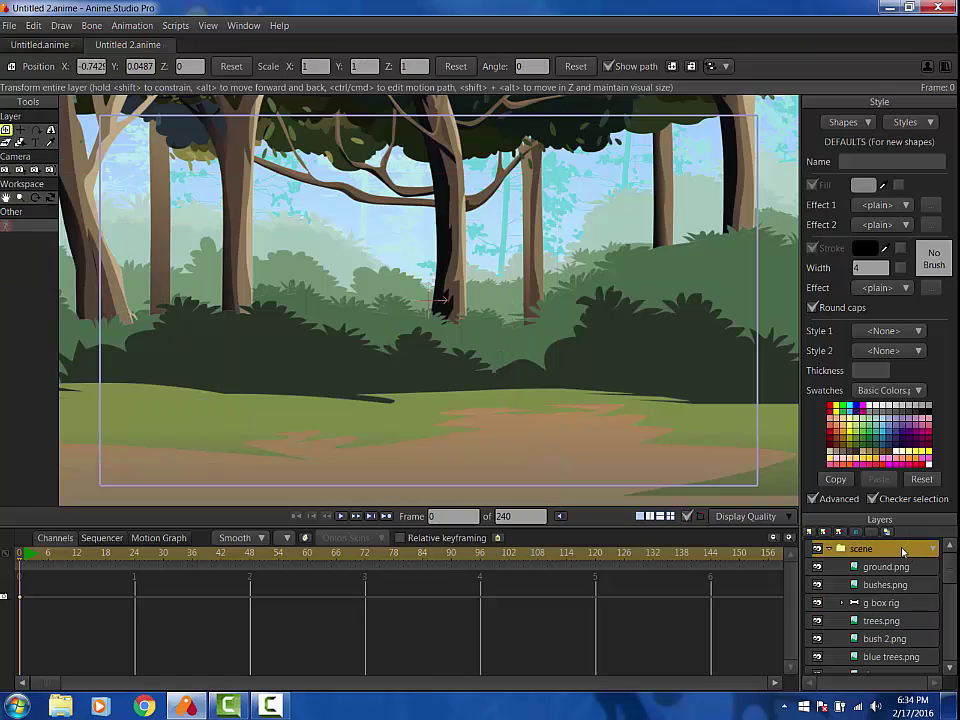
double_click(902, 550)
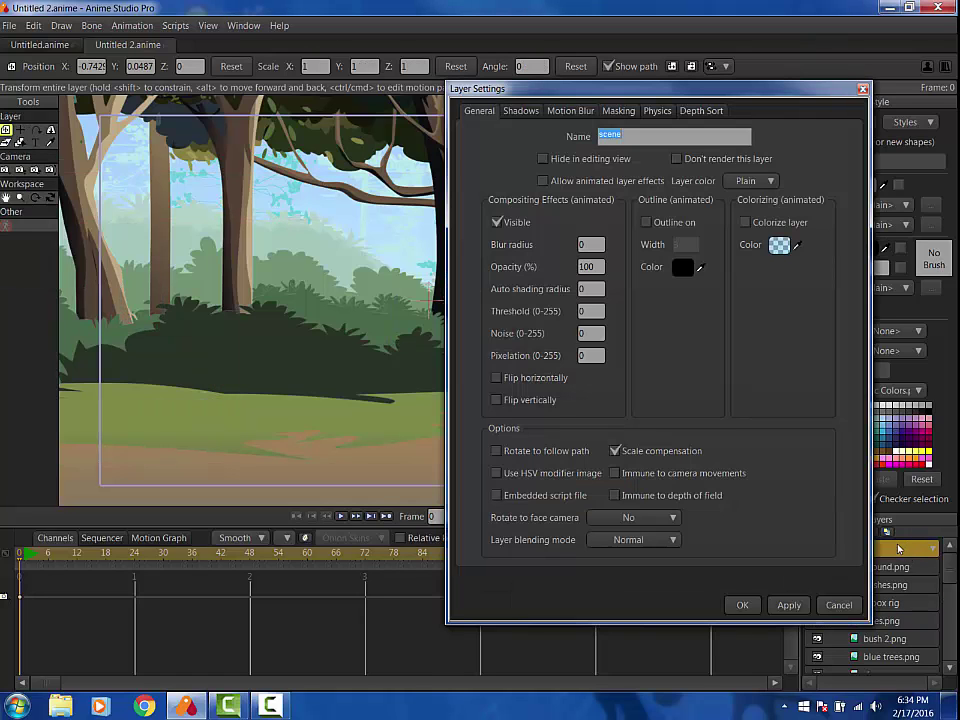
left_click(700, 111)
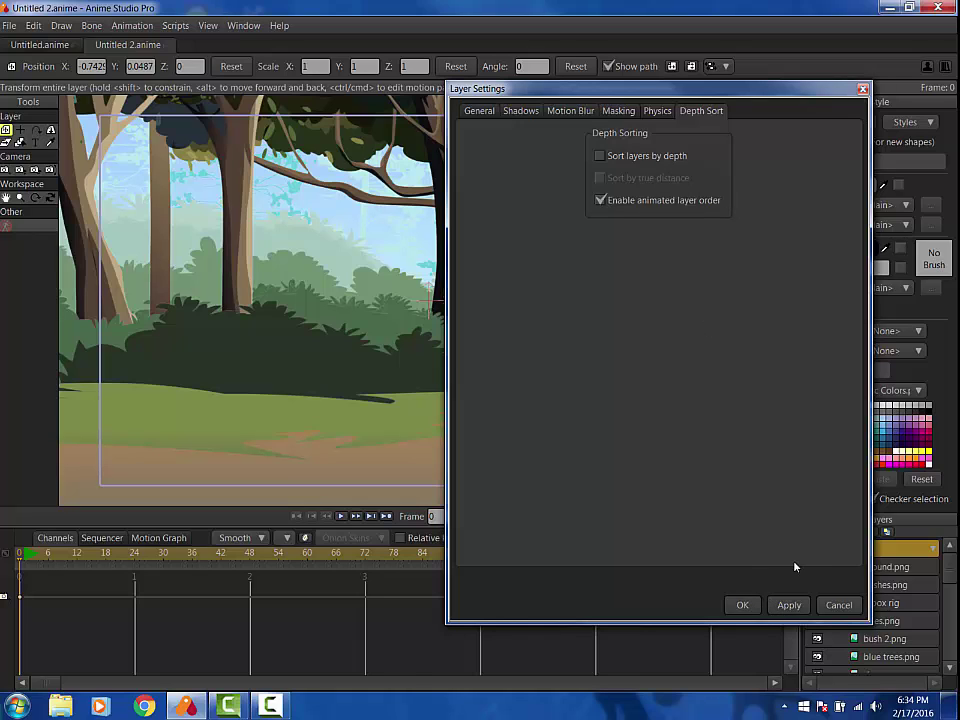
left_click(742, 605)
left_click(890, 603)
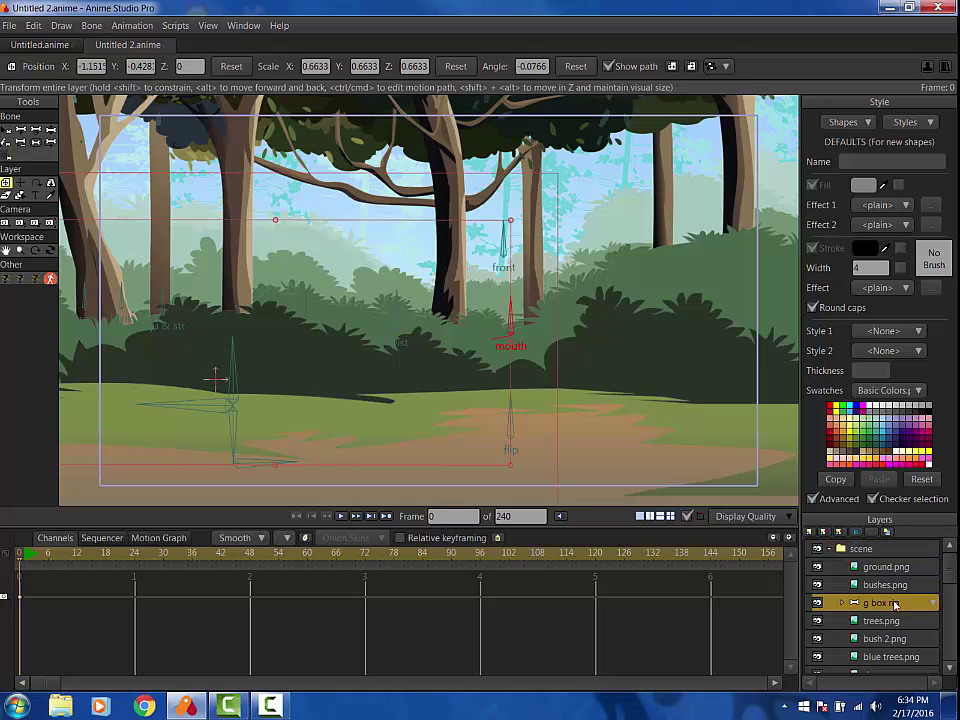
double_click(890, 603)
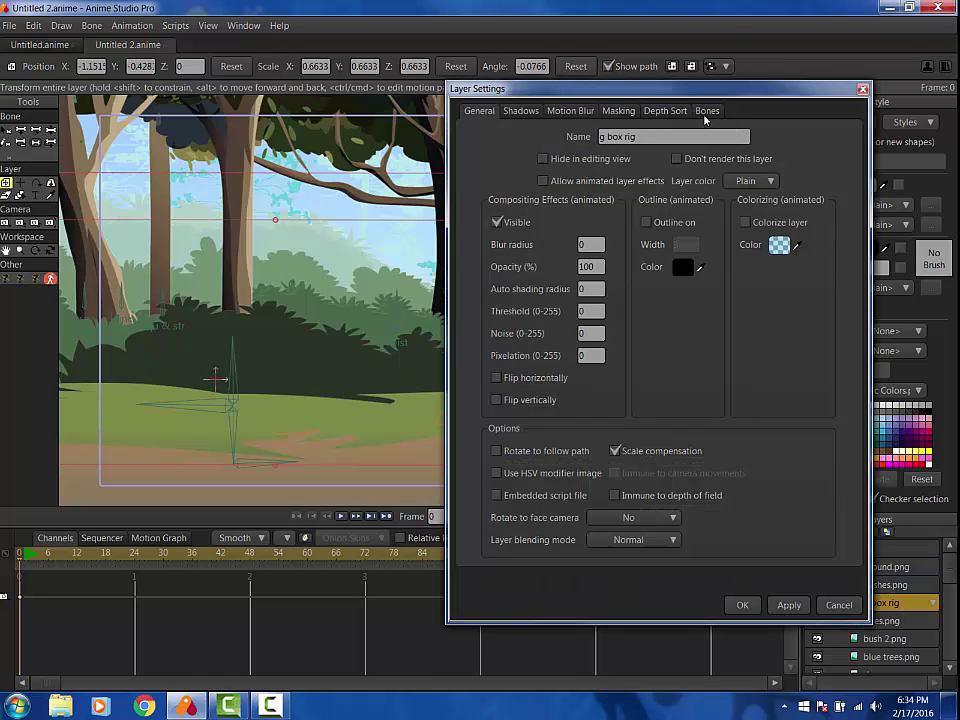
left_click(689, 112)
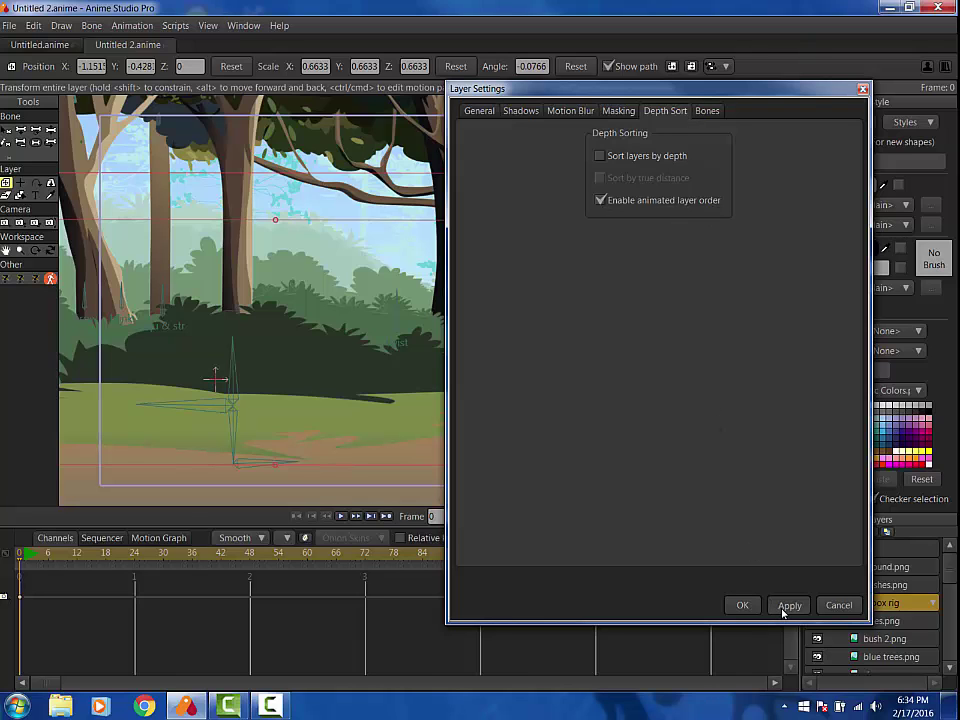
left_click(745, 604)
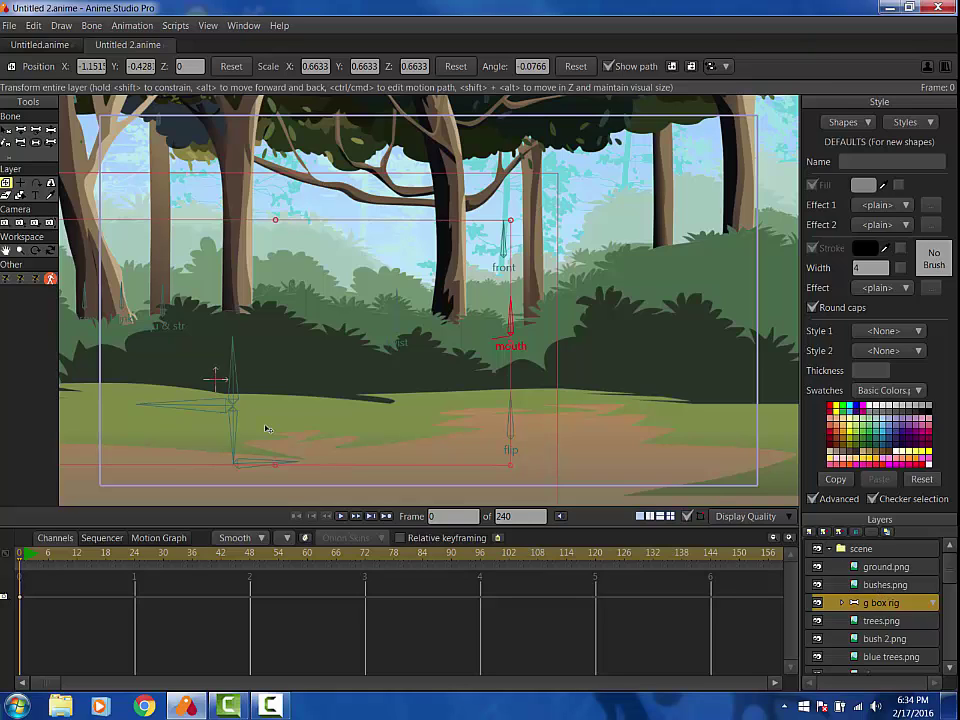
At frame 1, raise the box character with Manipulate Bones until its eye peeks above the dark bushes
left_click(50, 130)
left_click(22, 565)
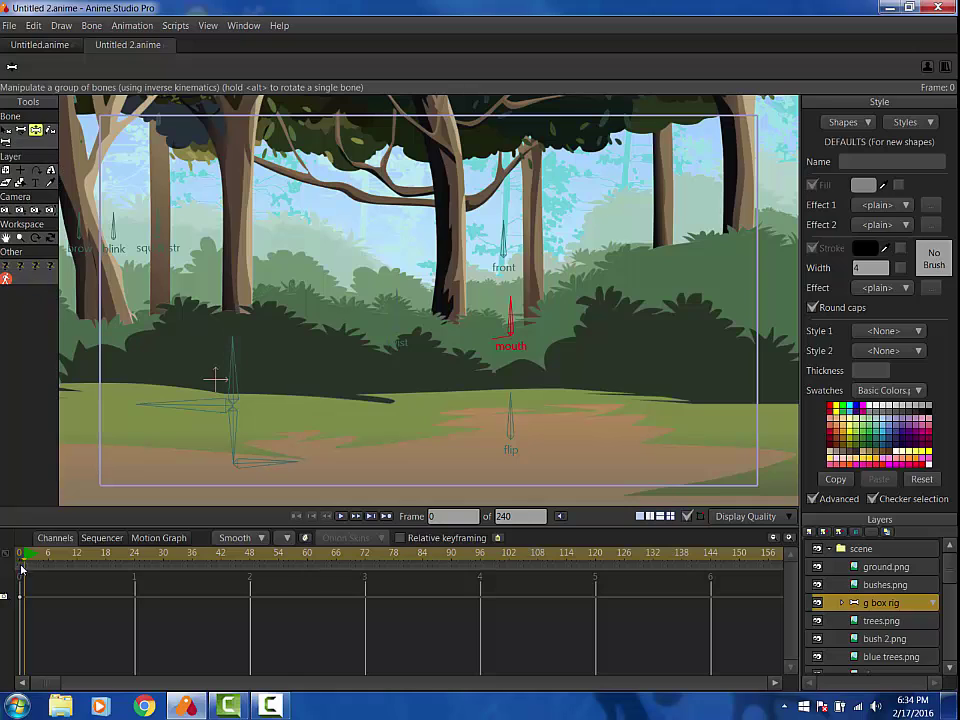
left_click_drag(263, 467, 257, 454)
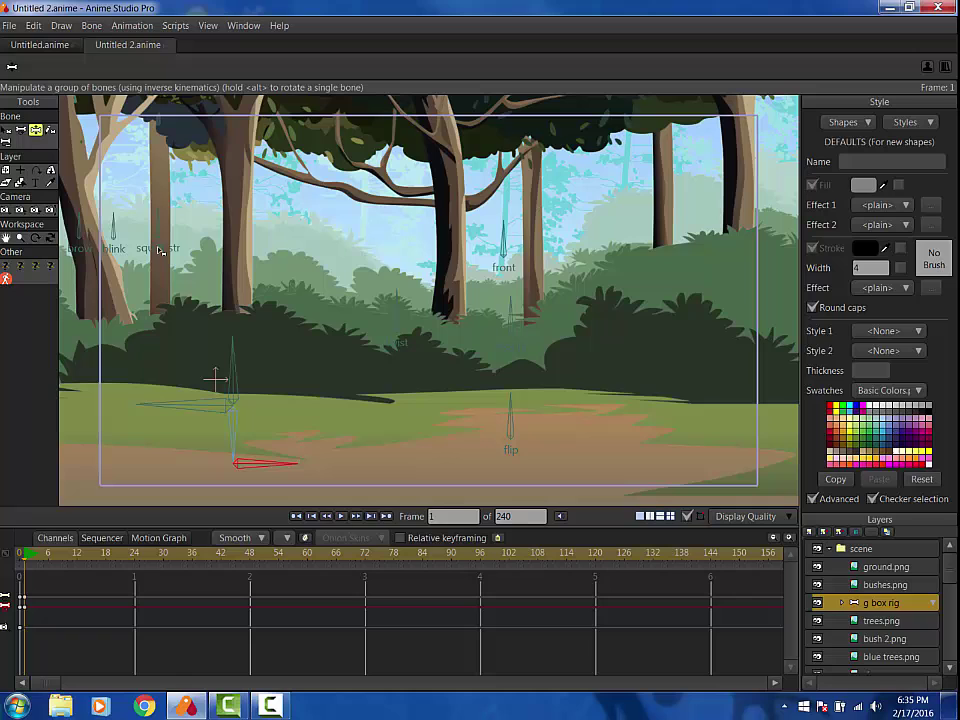
left_click(156, 305)
left_click_drag(210, 407, 185, 349)
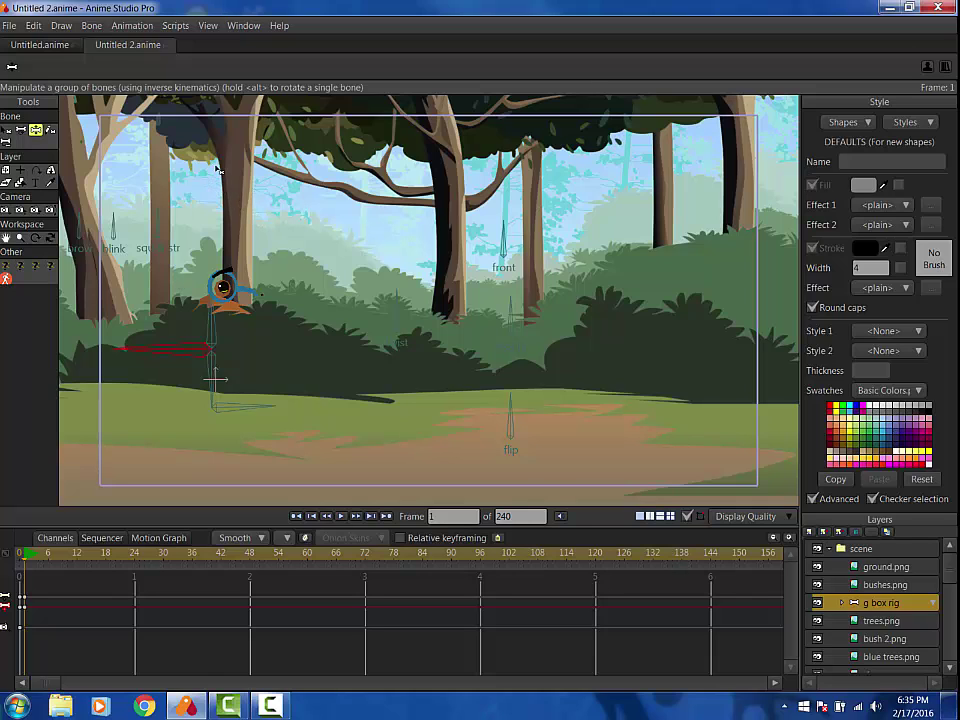
Load the bone animation file jump onto the box rig at frame 1
left_click(8, 278)
left_click(237, 71)
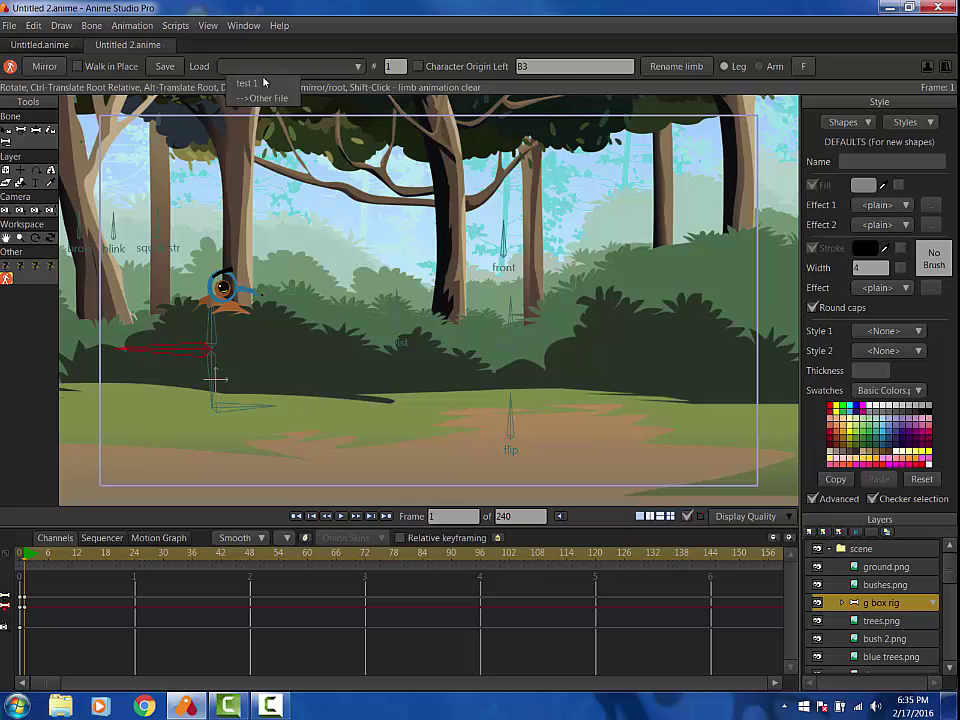
left_click(206, 78)
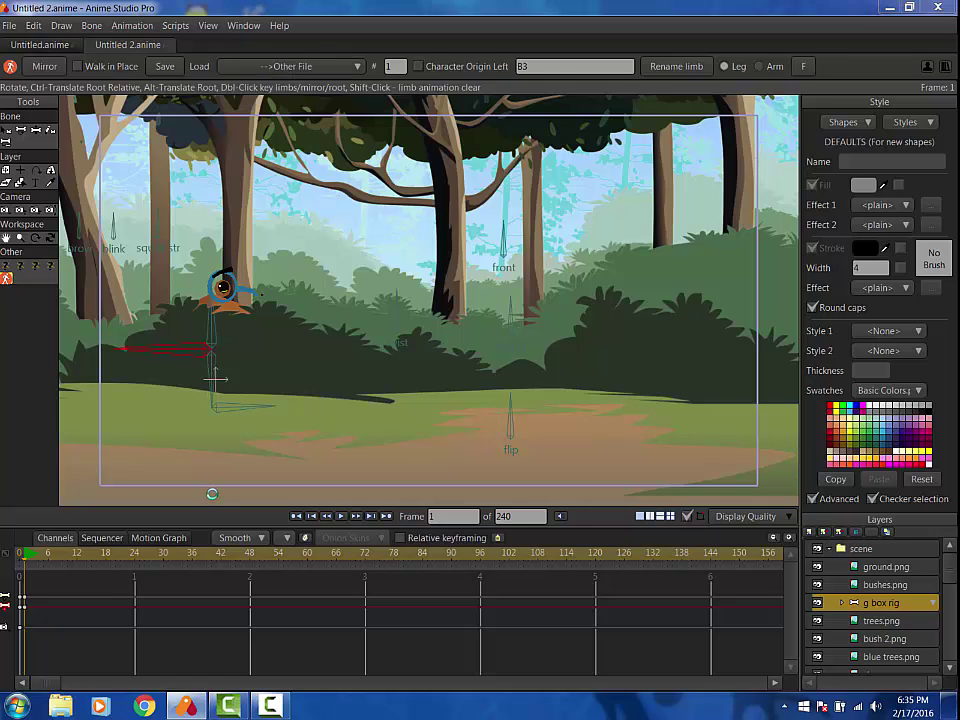
left_click(212, 493)
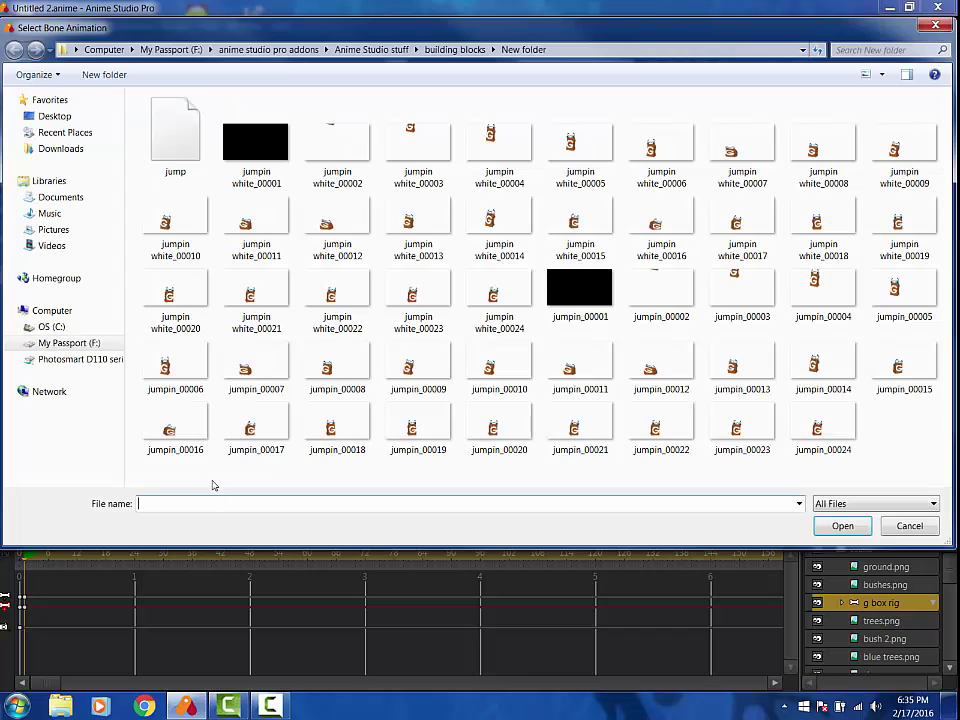
left_click(158, 108)
left_click(845, 527)
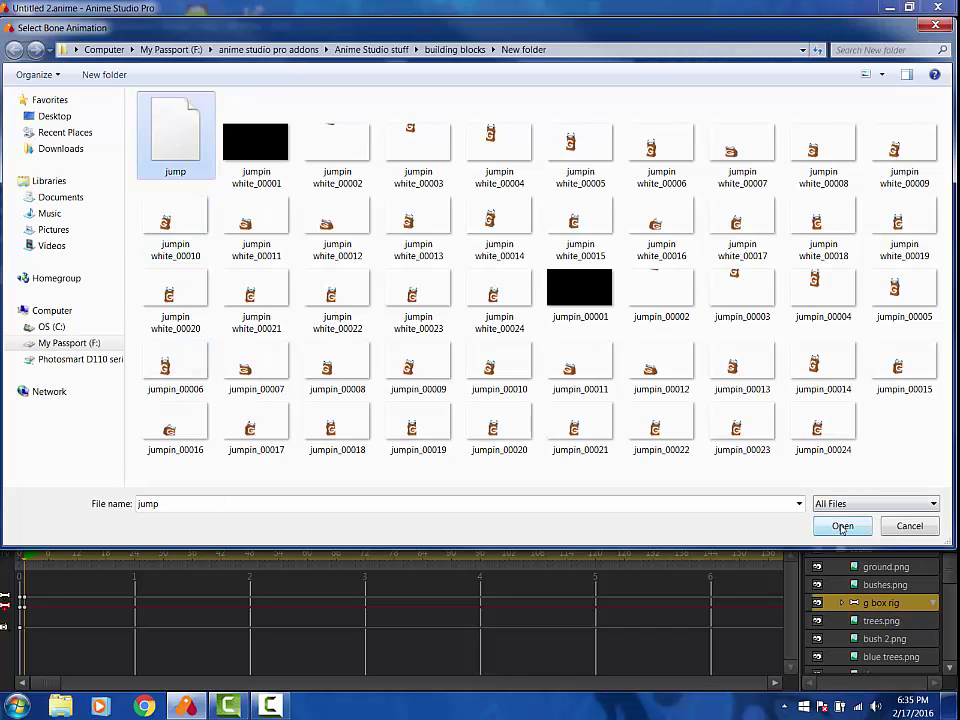
left_click(575, 283)
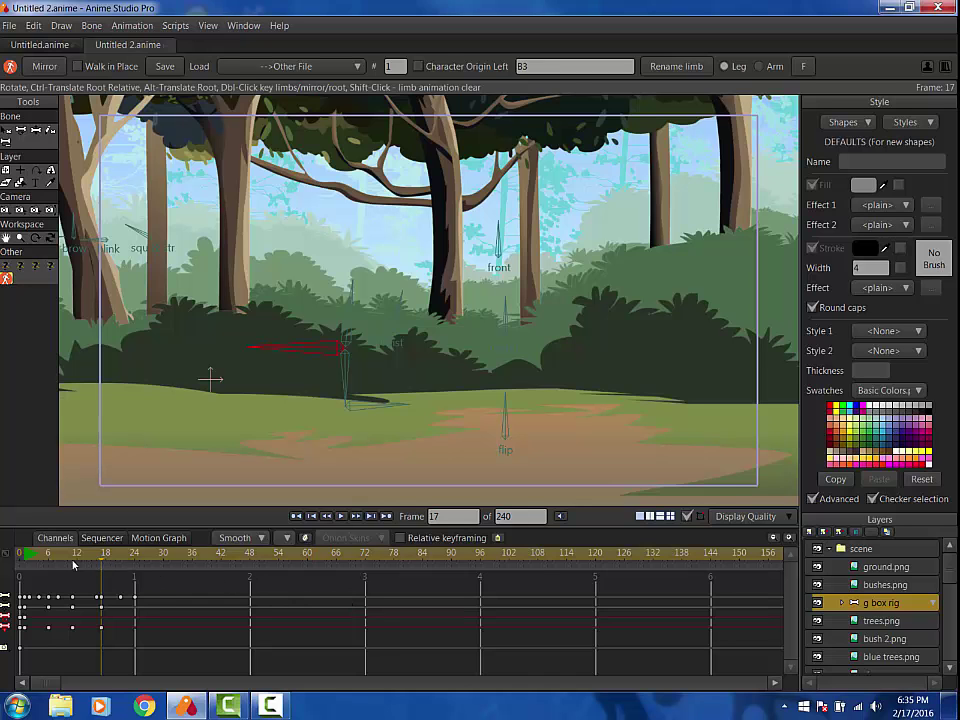
Load the jump bone animation again at frame 28 and scrub the timeline to frame 38
left_click(26, 567)
left_click_drag(26, 567, 154, 567)
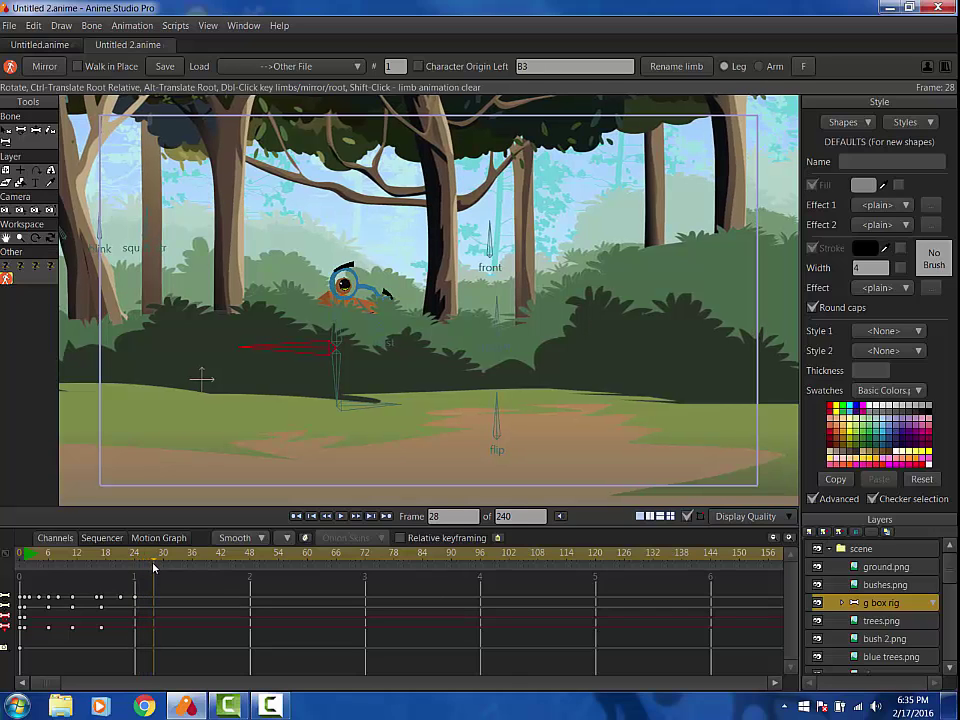
left_click(227, 70)
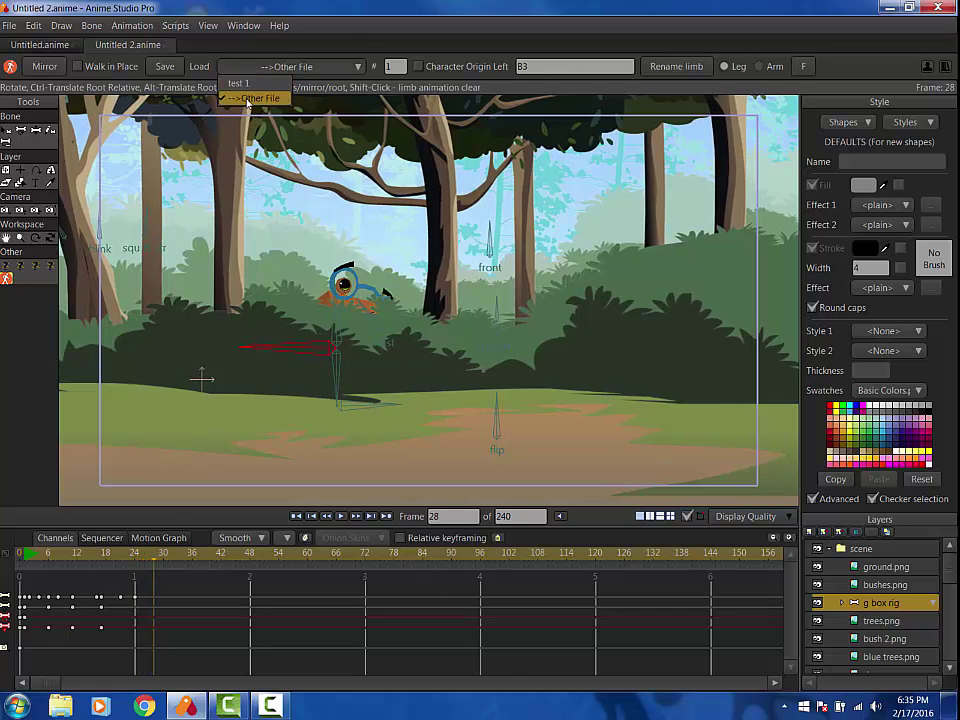
left_click(248, 99)
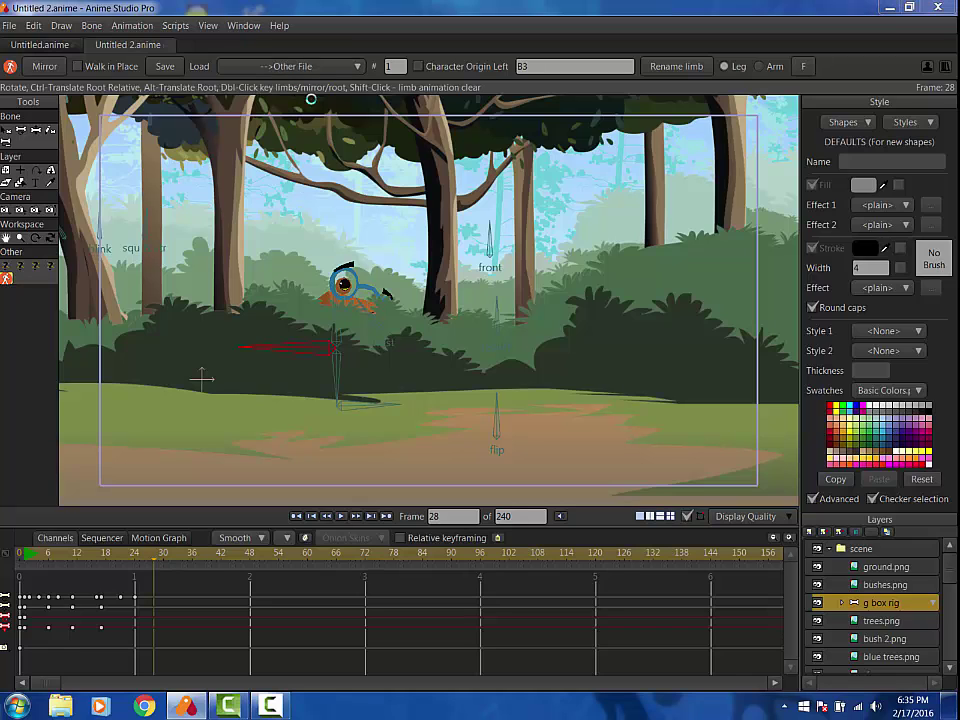
left_click(298, 70)
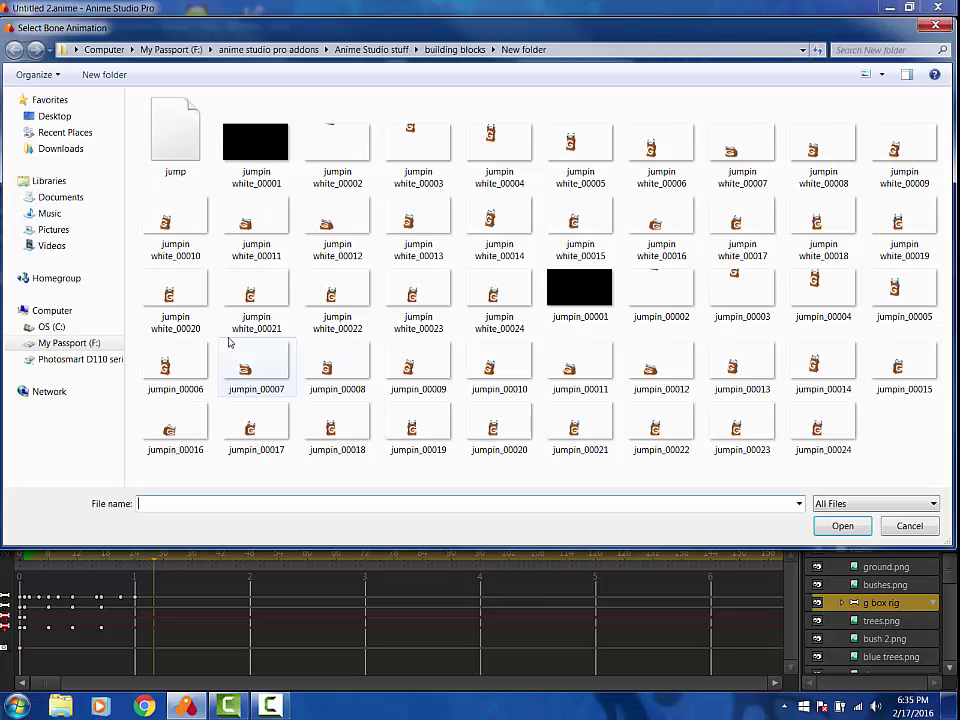
left_click(176, 140)
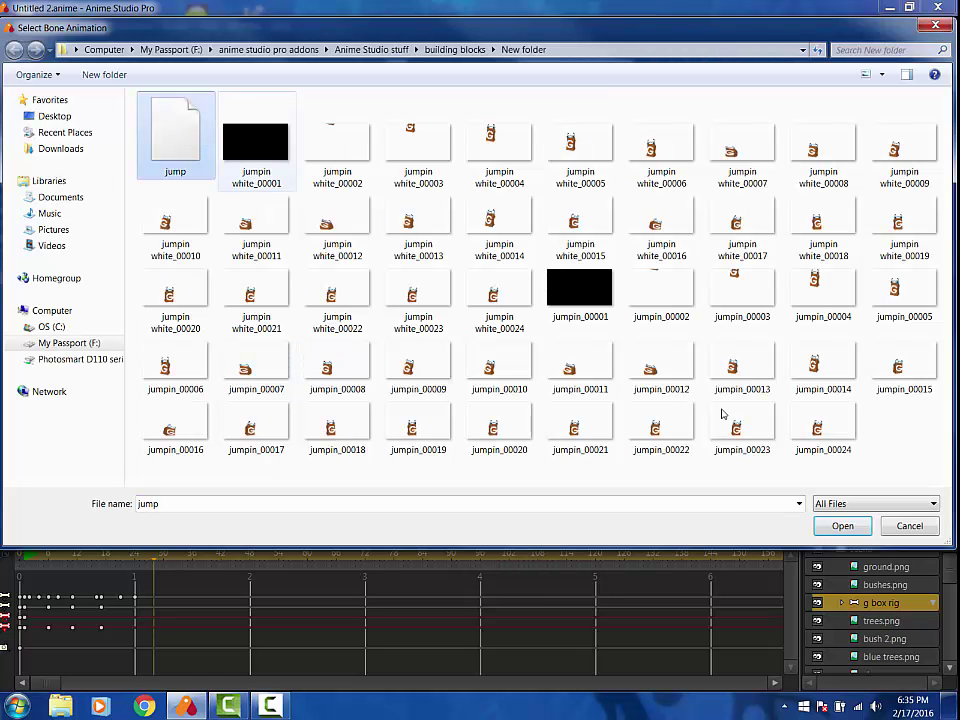
left_click(843, 526)
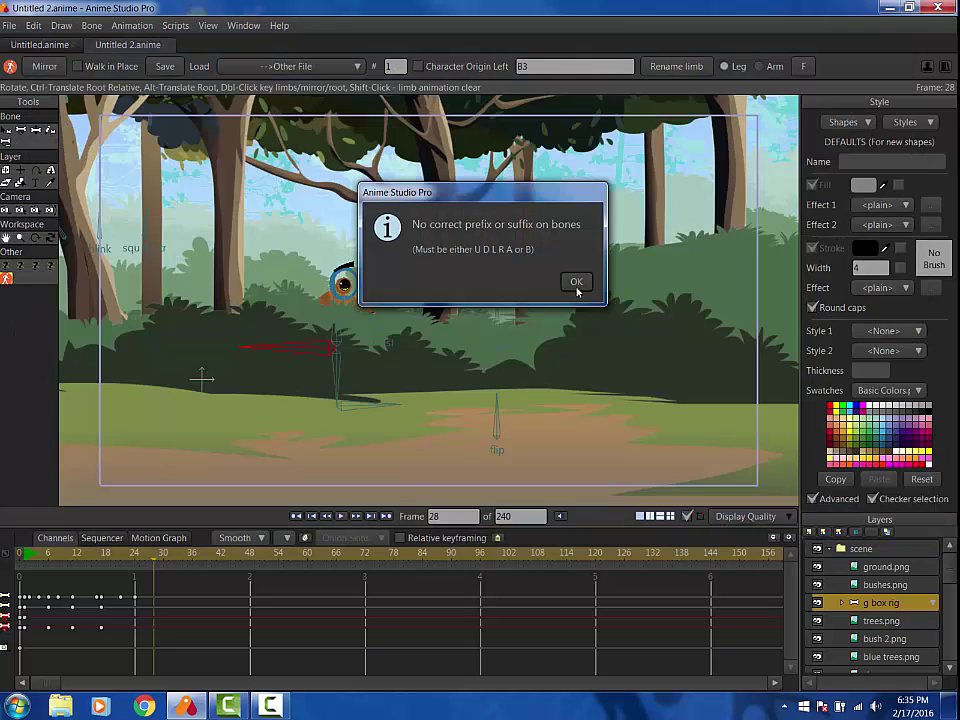
left_click(576, 282)
left_click_drag(231, 562, 202, 576)
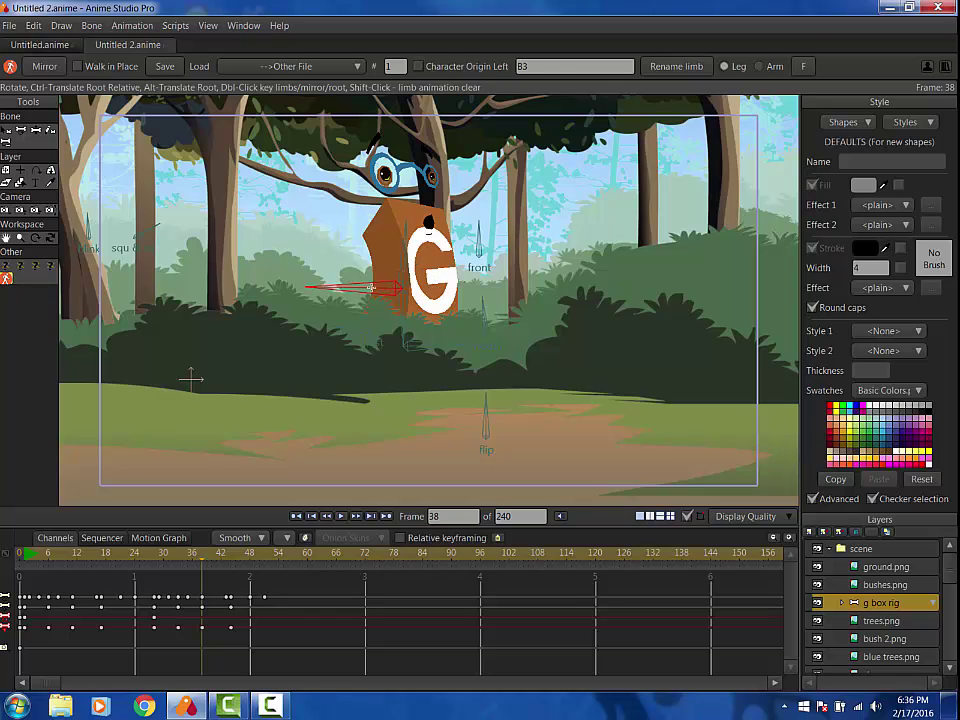
At frame 38, raise the box character with Manipulate Bones and move the g box rig layer above ground.png in the scene group
left_click(35, 129)
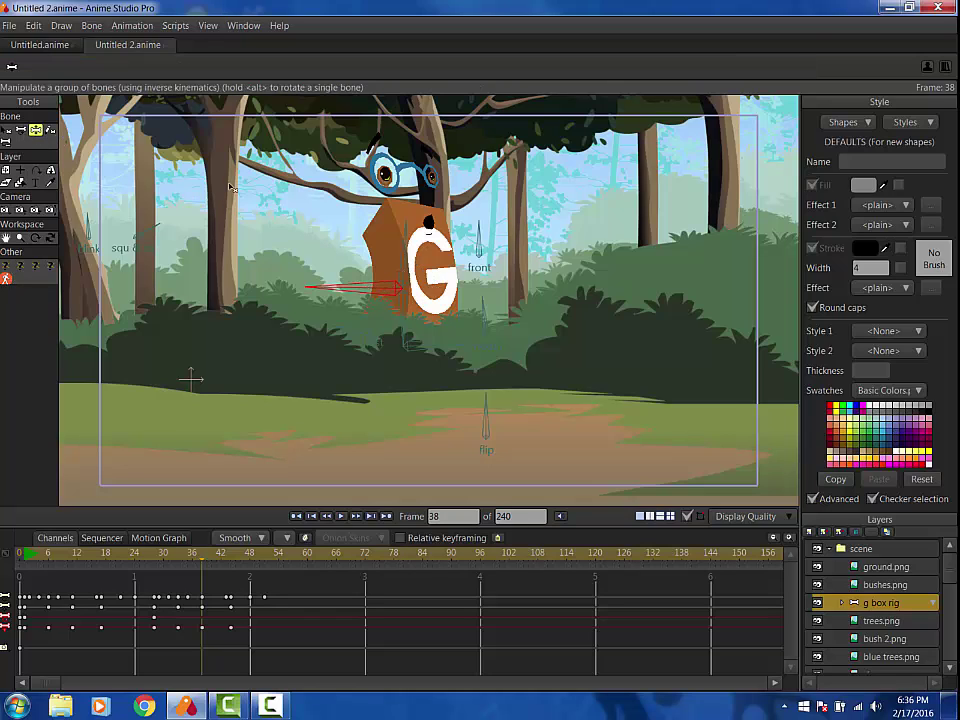
left_click_drag(390, 291, 428, 255)
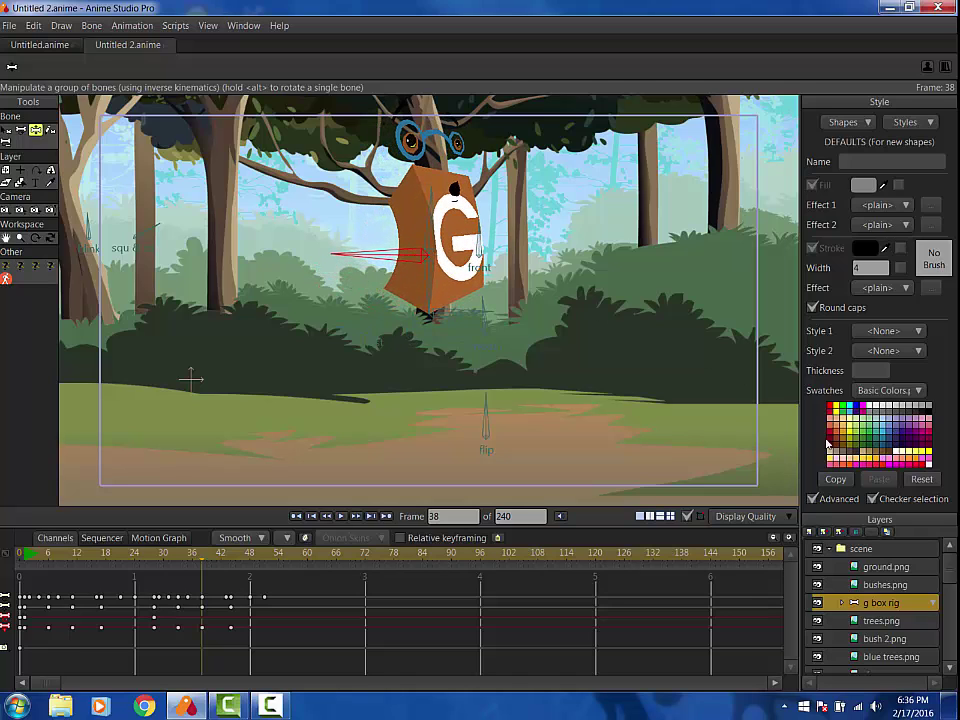
left_click_drag(893, 598, 885, 558)
At frame 44, lower the box character onto the ground in front of the bushes and scrub back to check the layer switch
left_click_drag(202, 565, 231, 566)
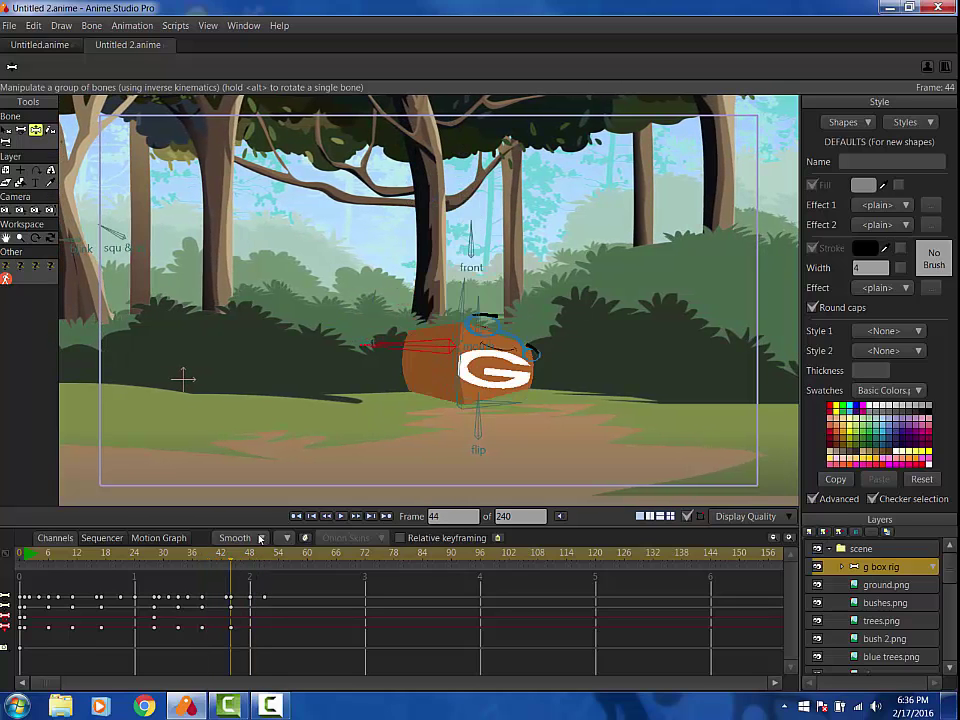
left_click_drag(449, 353, 469, 371)
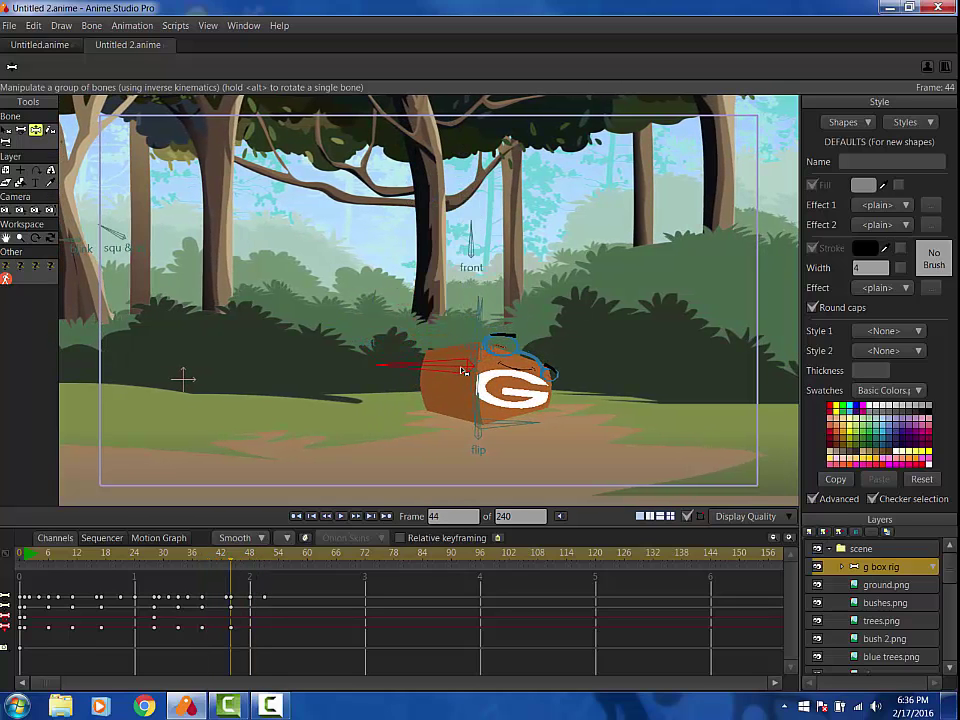
left_click_drag(228, 563, 210, 526)
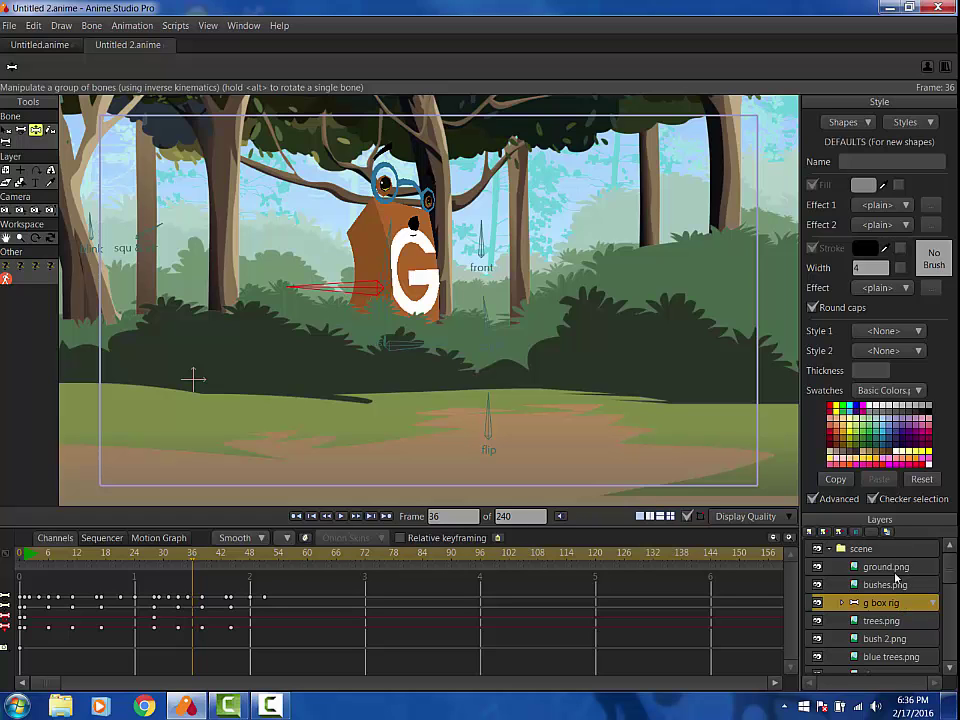
Load the bone animation file jump onto the box rig at frame 54
left_click_drag(193, 561, 281, 551)
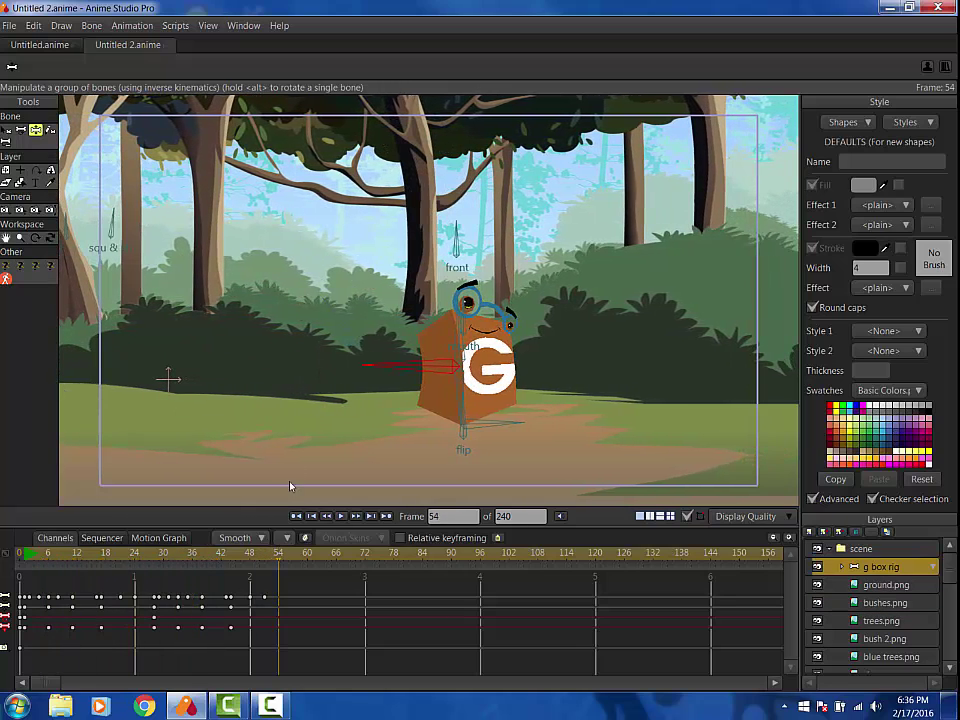
left_click(5, 278)
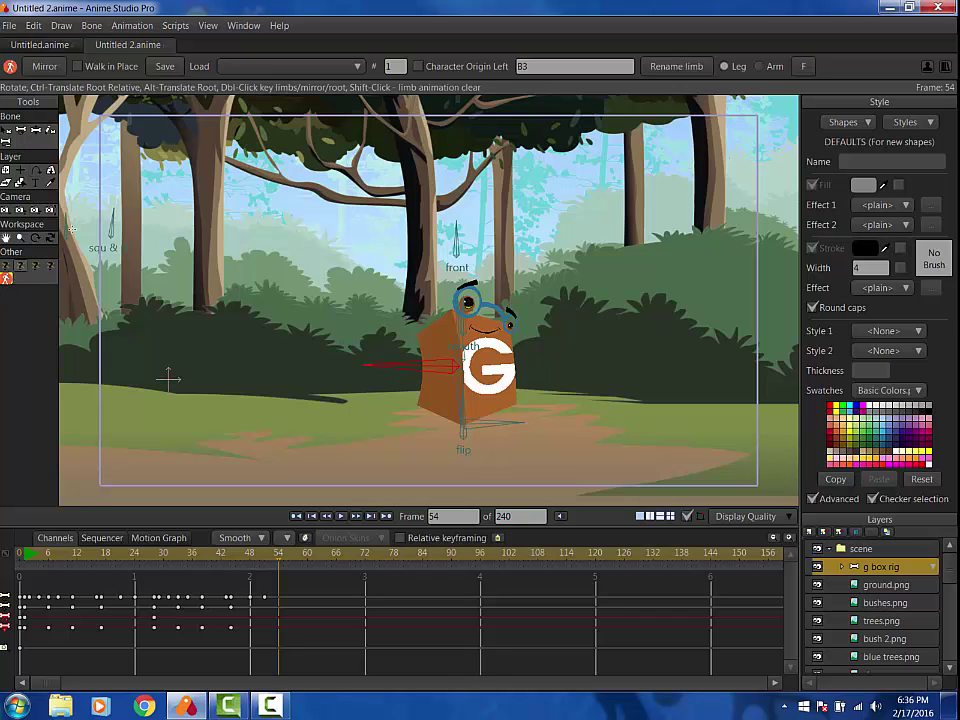
left_click(244, 66)
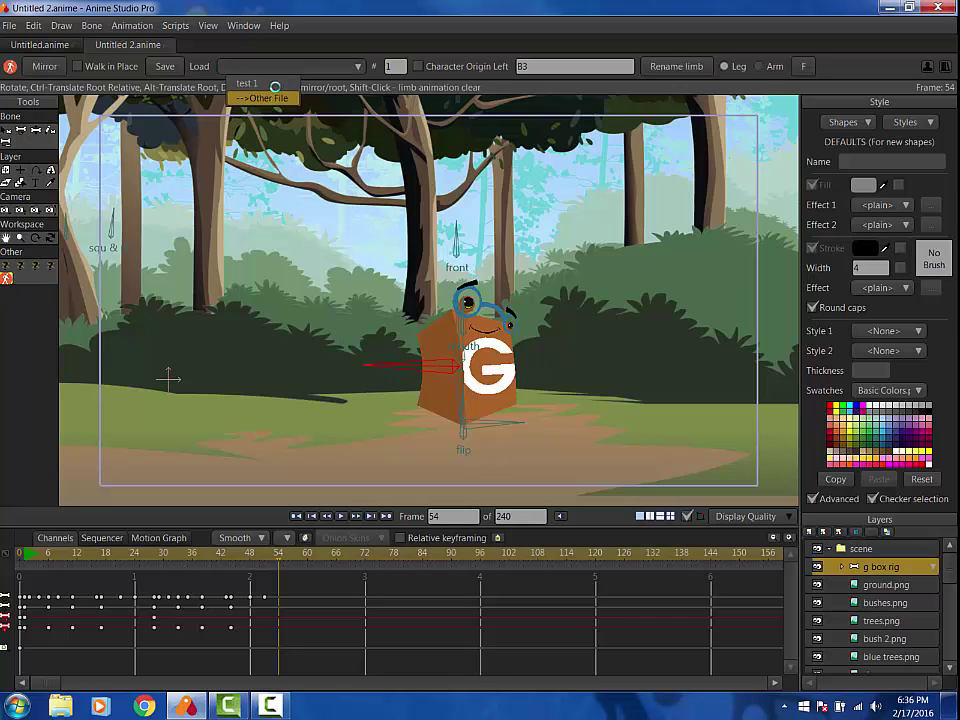
left_click(270, 96)
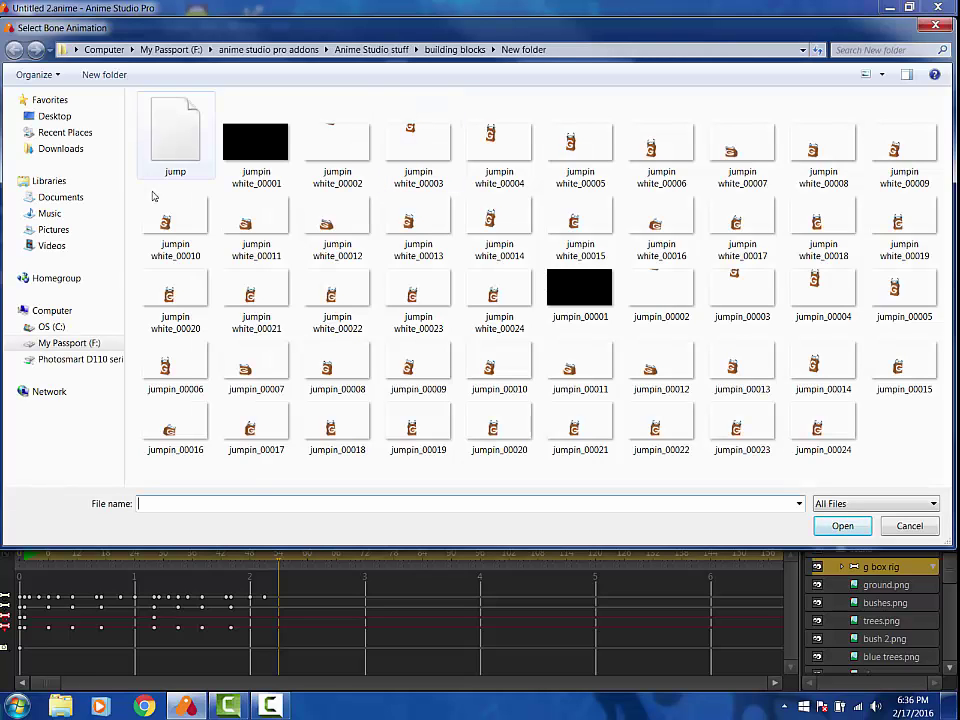
left_click(173, 145)
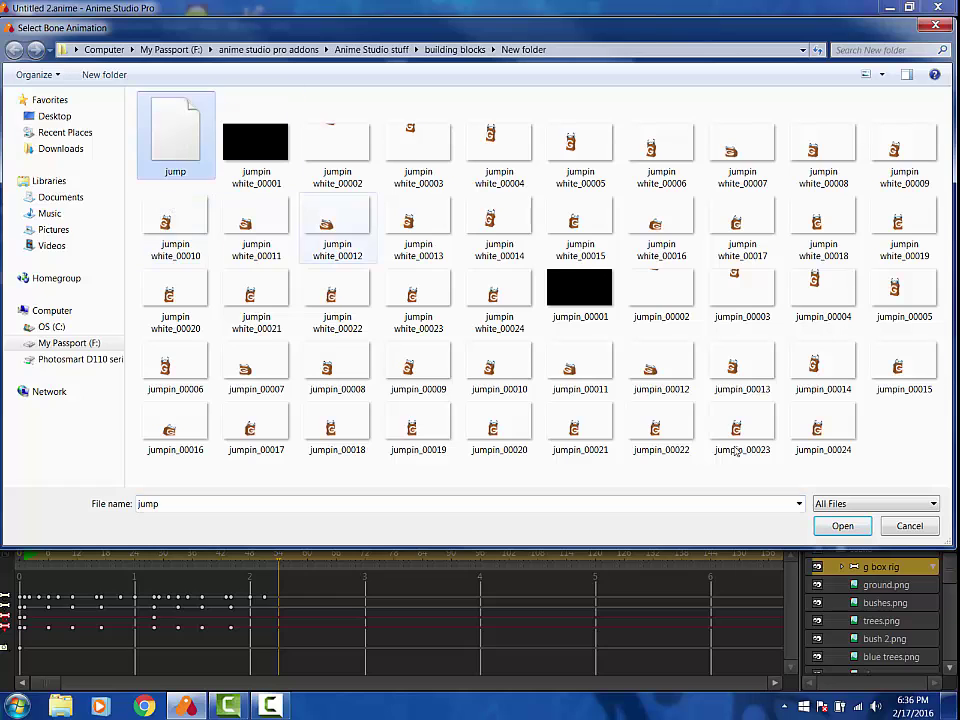
left_click(842, 525)
left_click(576, 282)
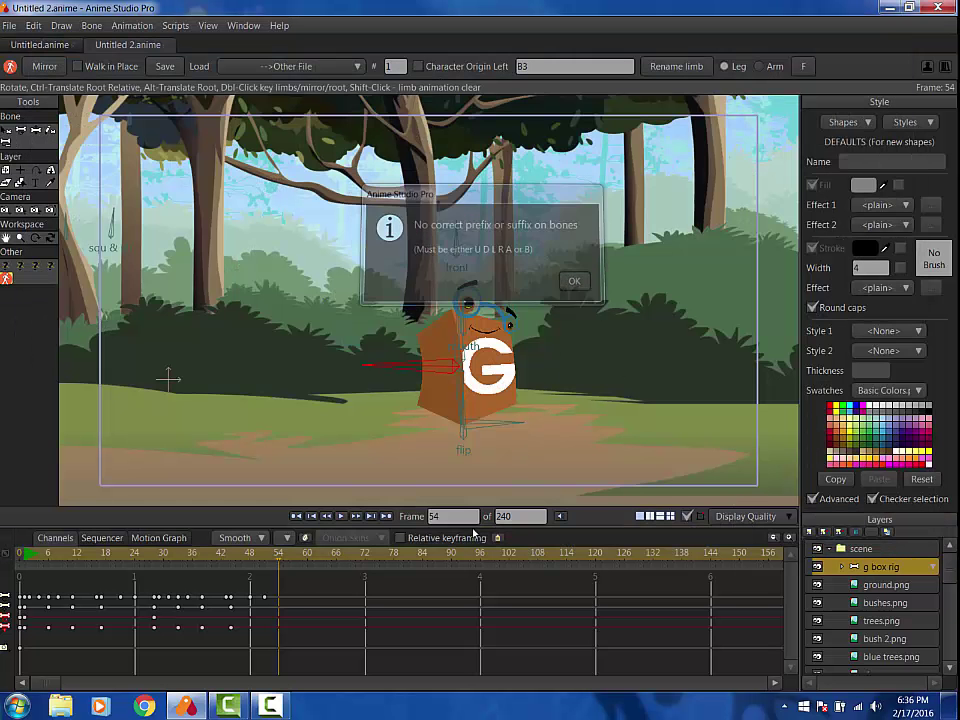
Play the animation from the start and scrub the timeline through frame 78 to review all the jumps and the layer order change
left_click_drag(355, 565, 23, 543)
left_click(340, 516)
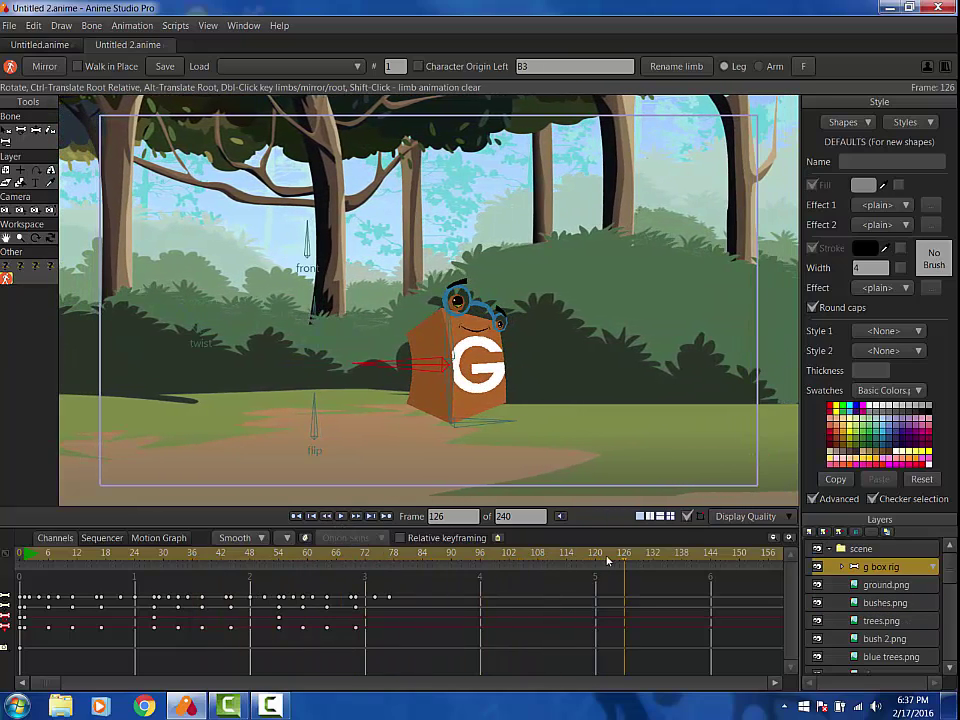
left_click_drag(623, 566, 106, 554)
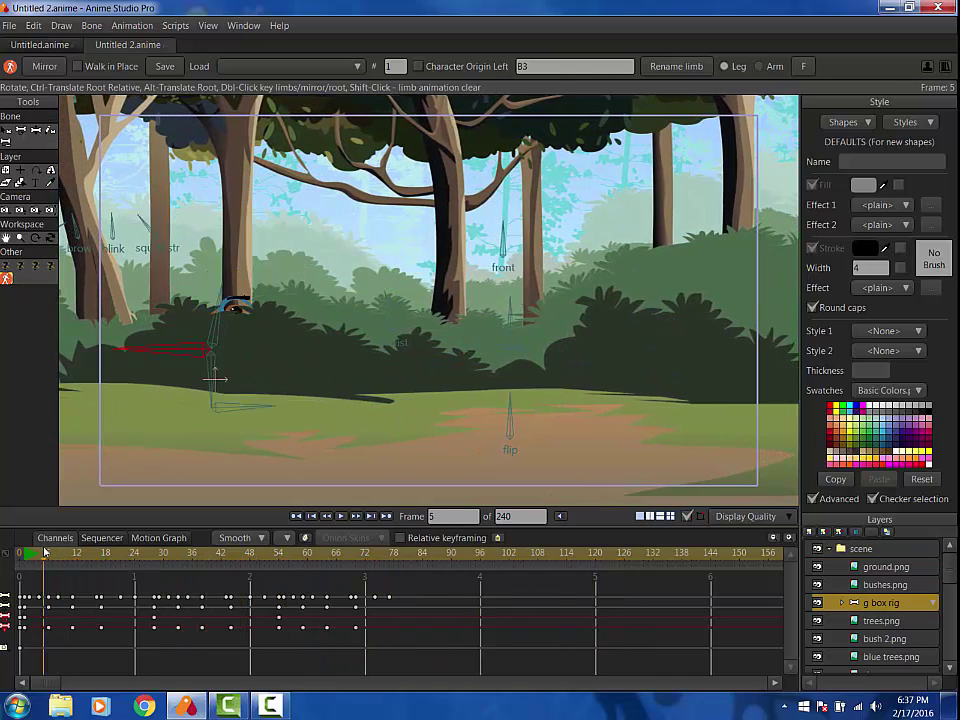
left_click_drag(44, 552, 380, 577)
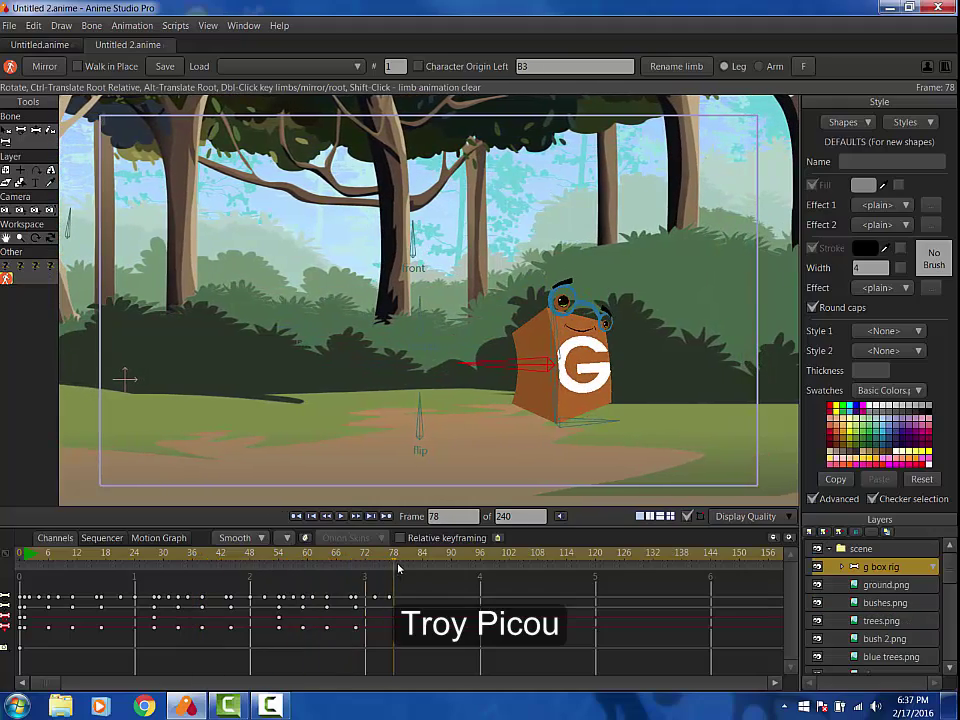